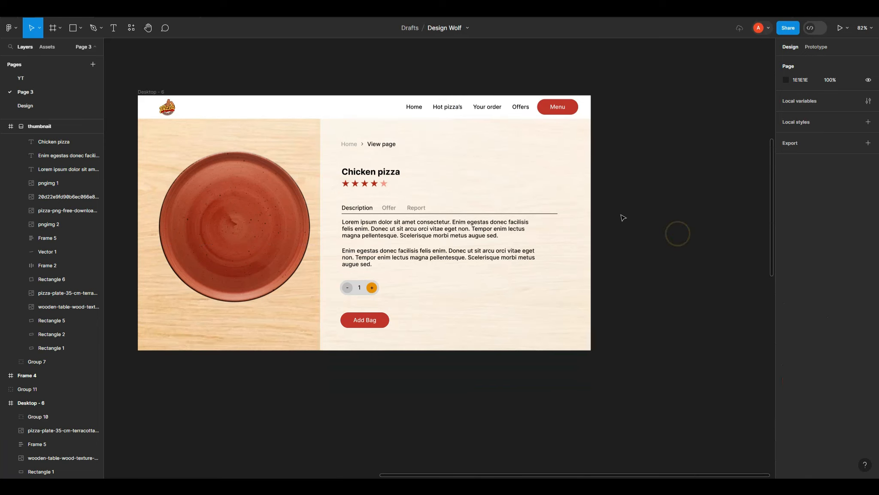
Step: Move the group of four small pizza thumbnails into Desktop - 6, placing the row along the bottom below the plate
scroll(626, 220, down, 4)
scroll(625, 218, down, 5)
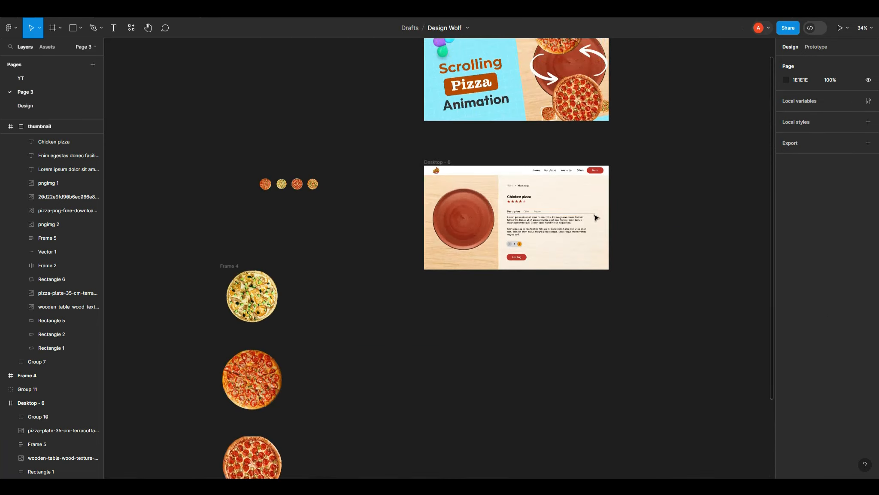
click(292, 184)
drag(293, 184, 479, 263)
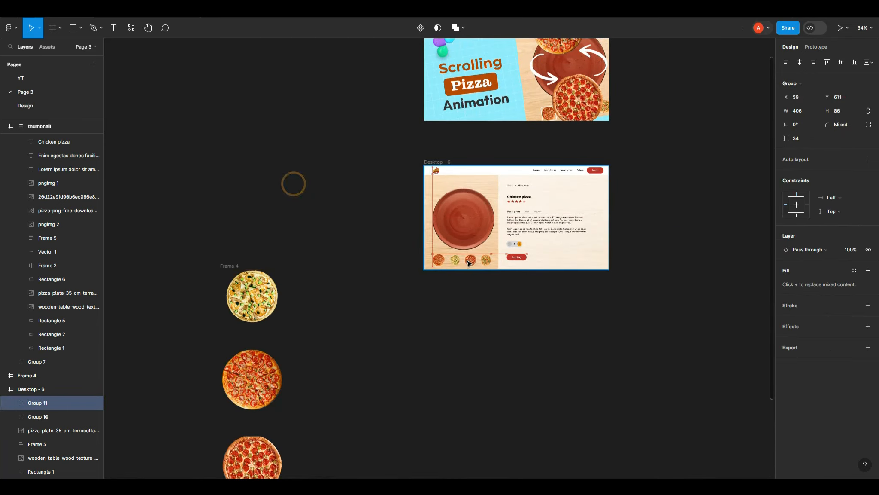
scroll(556, 249, up, 5)
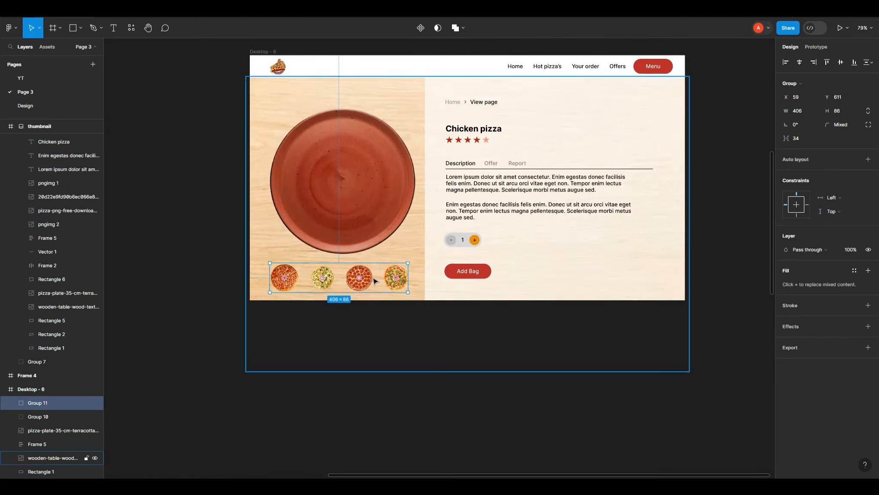
drag(374, 278, 372, 275)
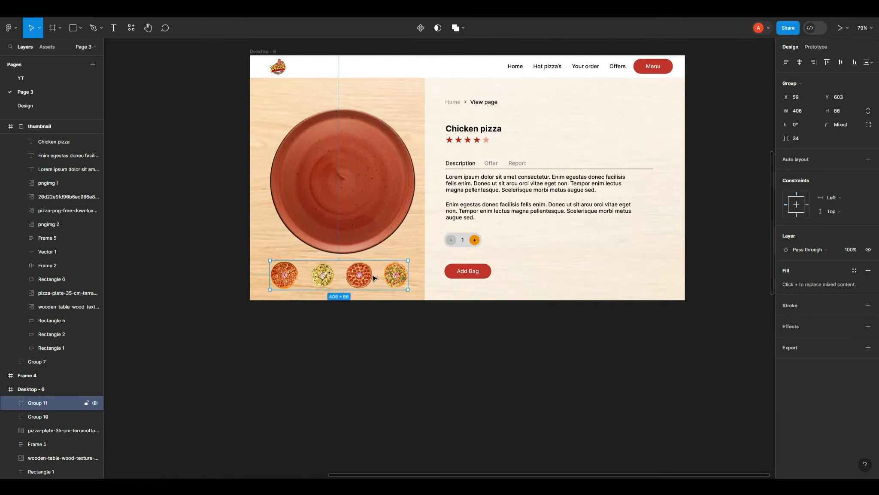
scroll(359, 313, down, 4)
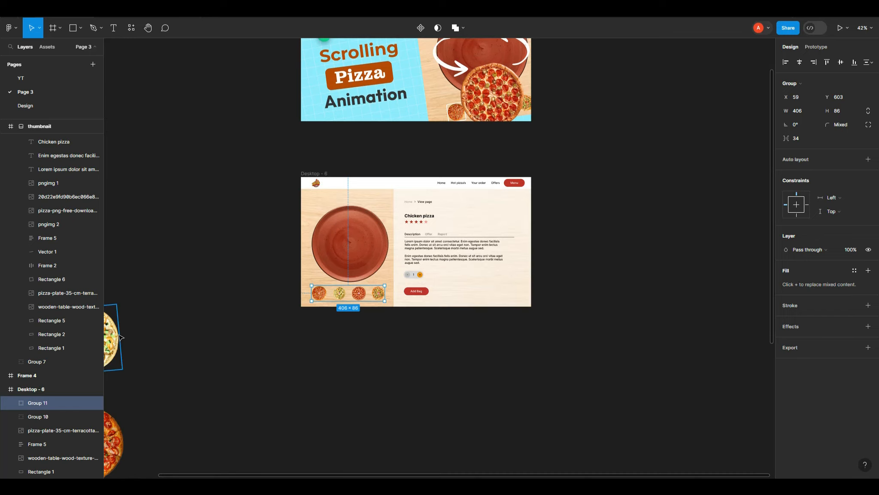
Step: Move the vertical pizza column frame (Frame 4) into Desktop - 6 so its first pizza sits centered on the plate
click(122, 338)
scroll(202, 308, down, 4)
scroll(188, 267, down, 5)
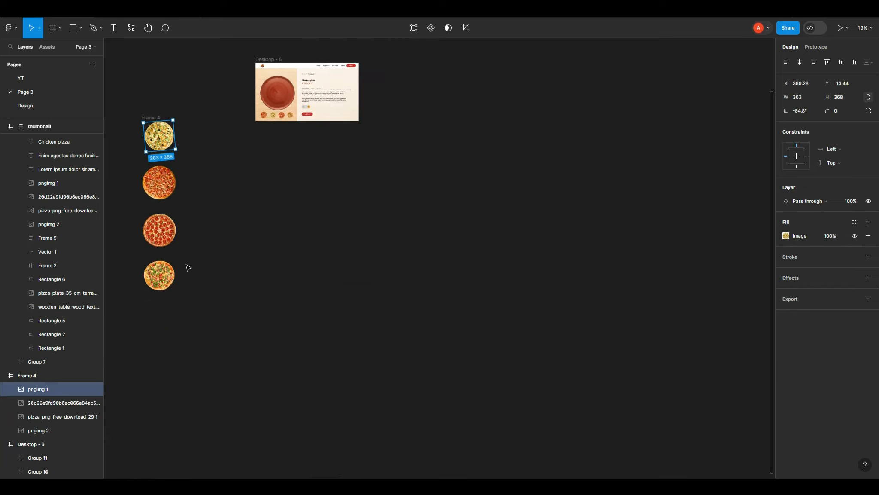
click(156, 117)
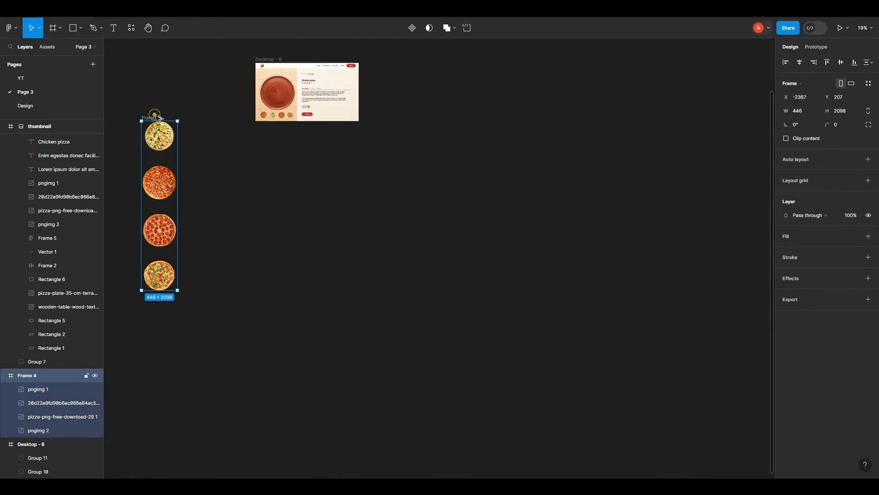
drag(158, 117, 276, 82)
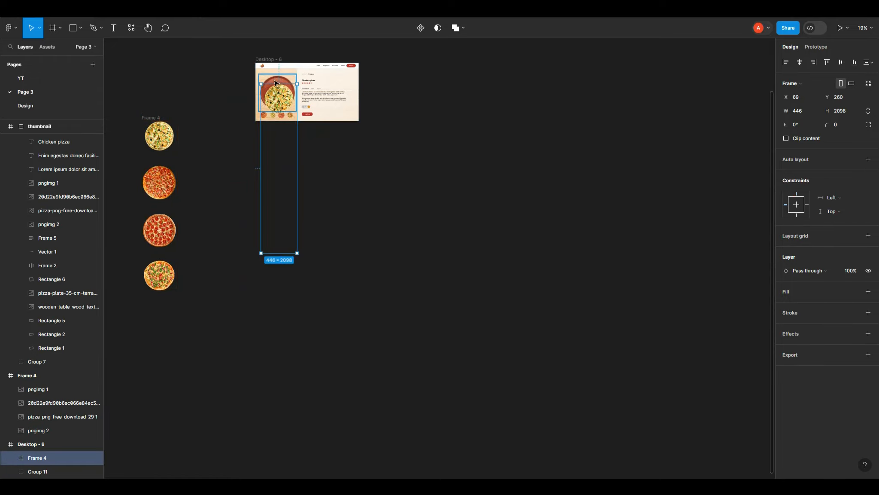
scroll(275, 82, up, 10)
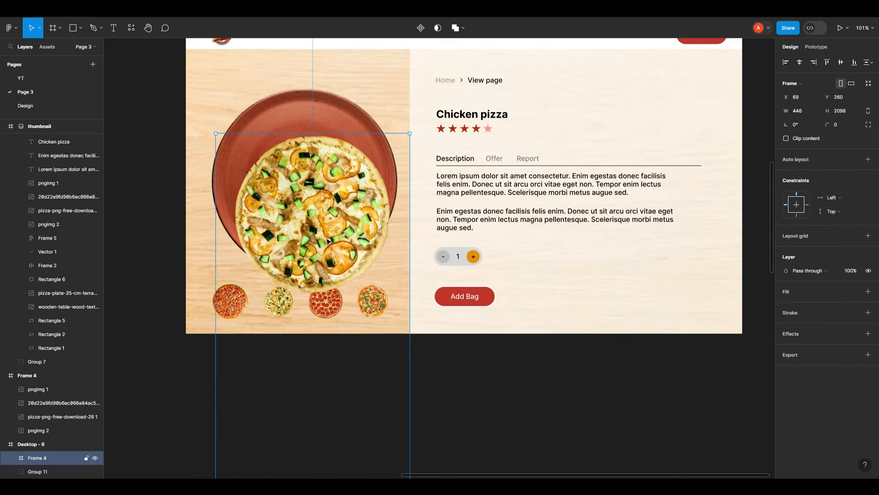
scroll(327, 240, down, 5)
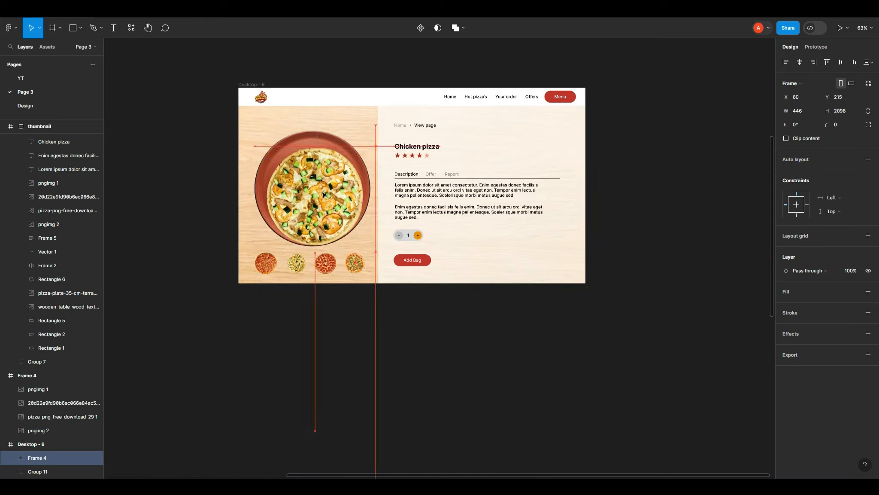
drag(323, 194, 321, 189)
scroll(206, 221, down, 4)
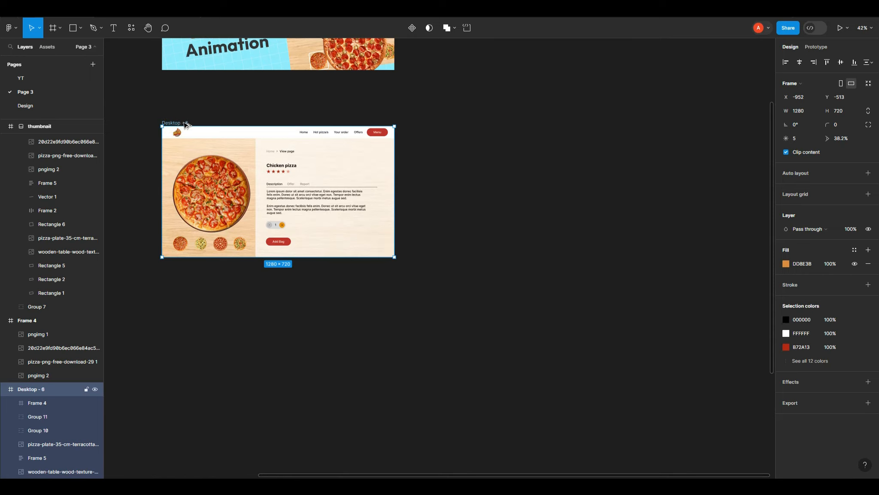
Step: Duplicate the Desktop - 6 frame, placing the copy to its right
drag(232, 123, 502, 124)
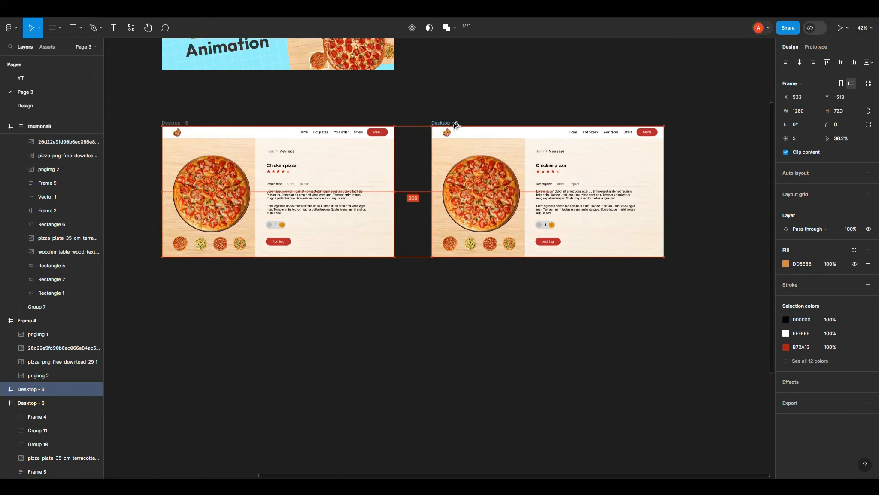
drag(727, 185, 679, 190)
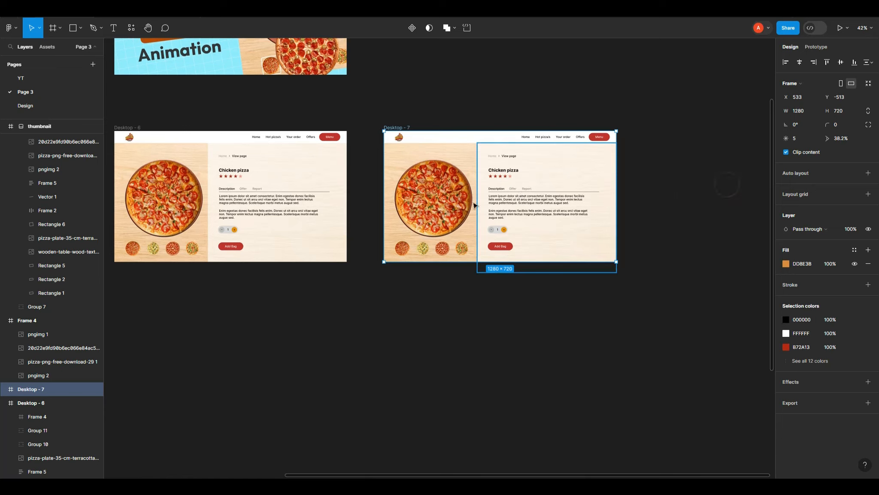
Step: Try nudging the pizza column up and down inside the copied frame in large steps
click(434, 211)
key(shift+Up)
key(shift+Up)
key(shift+Up)
key(shift+Up)
key(shift+Up)
key(shift+Up)
key(shift+Up)
key(shift+Up)
key(shift+Up)
key(shift+Up)
key(shift+Up)
key(shift+Up)
key(shift+Up)
key(shift+Up)
key(shift+Up)
key(shift+Up)
key(shift+Up)
key(shift+Up)
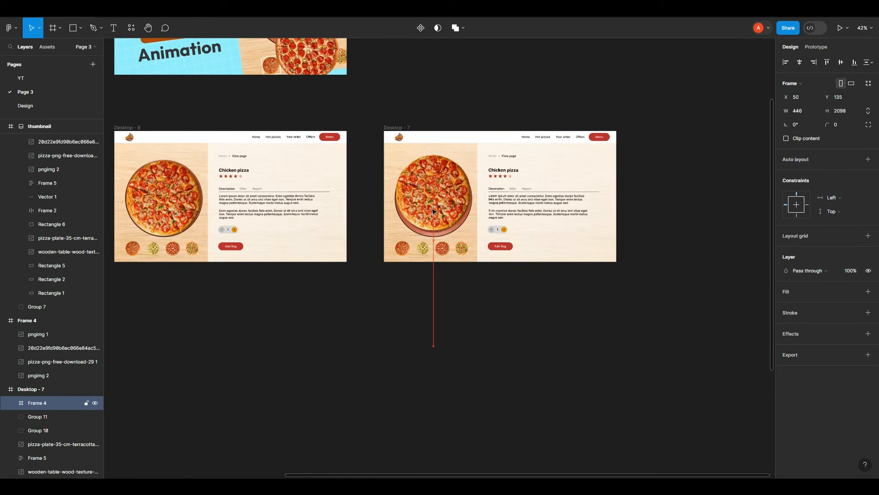
key(shift+Down)
key(shift+Down)
key(shift+Down)
key(shift+Down)
key(shift+Down)
key(shift+Down)
key(shift+Down)
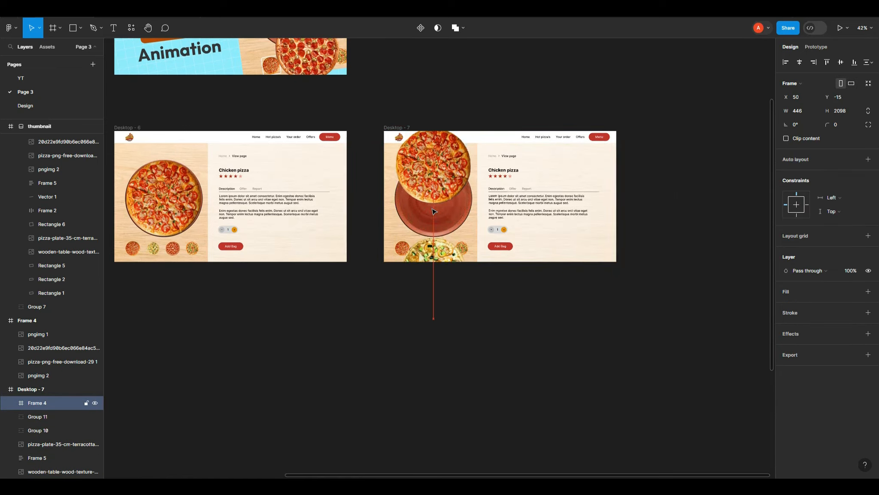
key(shift+Down)
key(shift+Down)
key(shift+Down)
key(shift+Down)
key(shift+Down)
key(shift+Down)
key(shift+Down)
key(shift+Down)
key(shift+Down)
key(shift+Down)
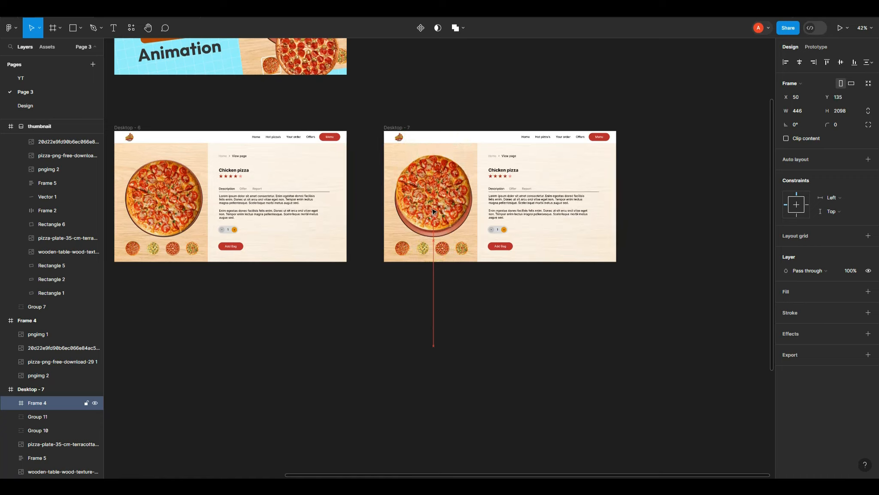
key(shift+Down)
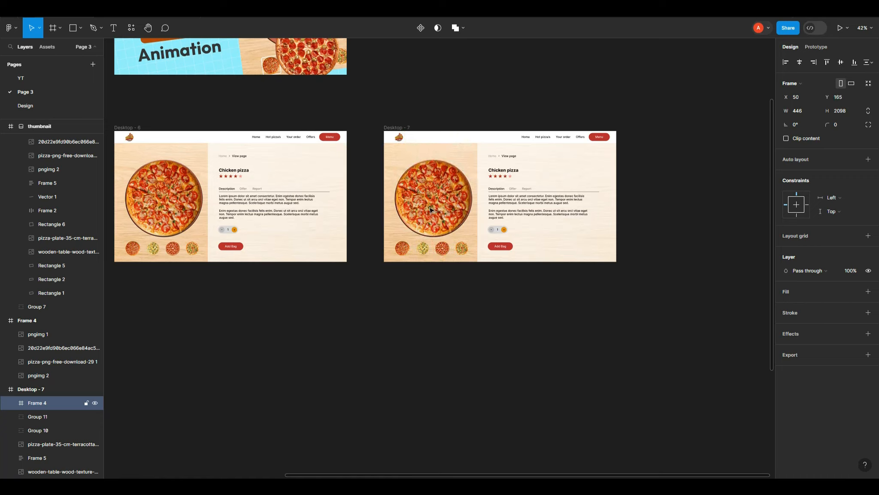
Step: Bring the navigation bar frame forward above the pizza column in both desktop frames
click(218, 139)
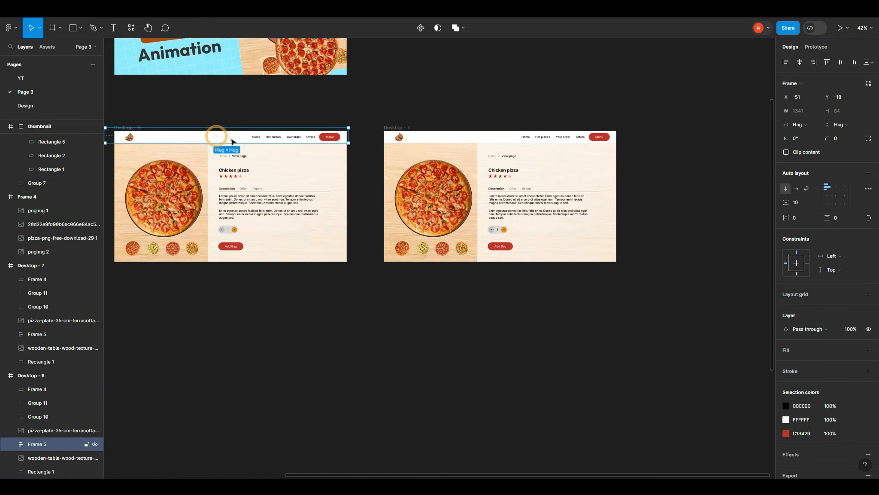
key(])
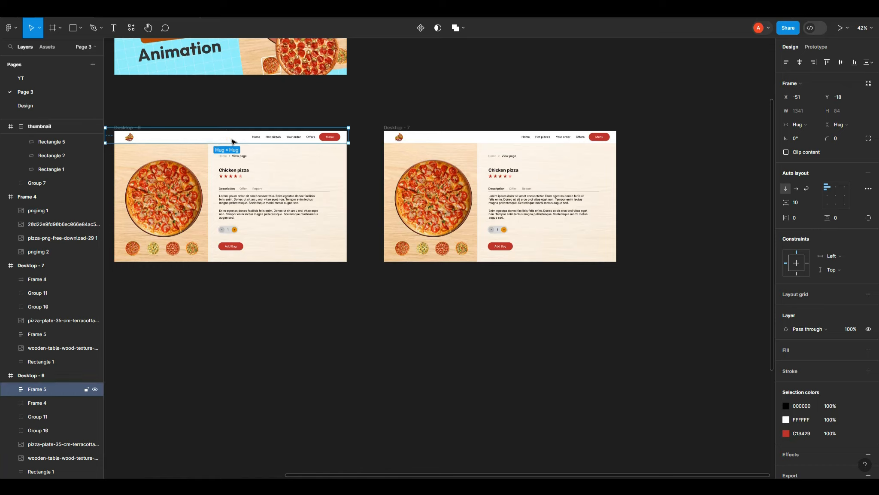
click(428, 137)
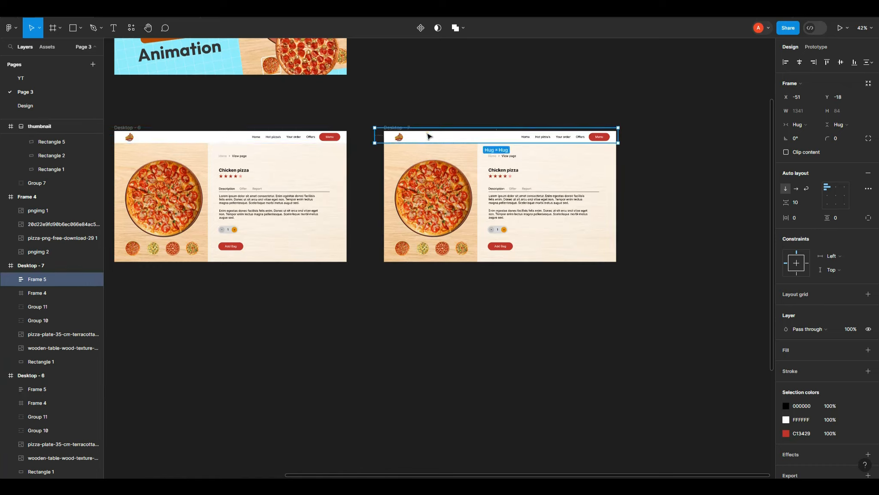
Step: Shift the pizza column up inside Desktop - 7 so the second pizza sits centered on the plate
click(443, 198)
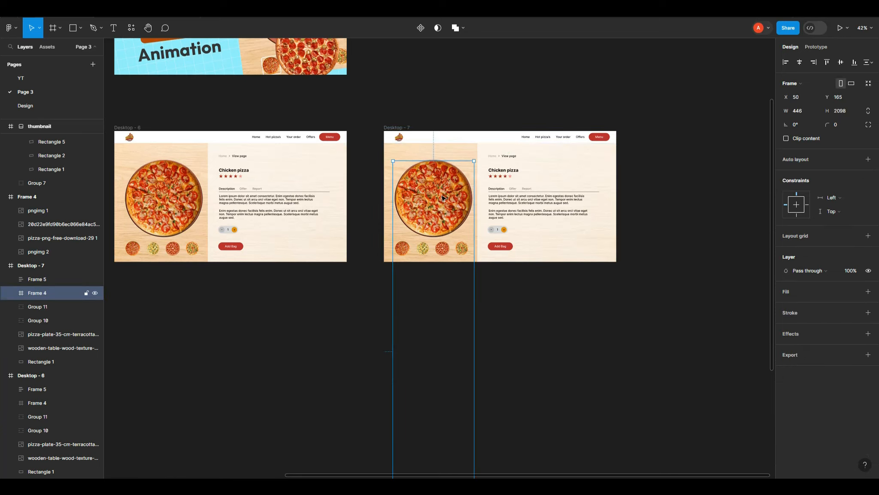
key(shift+Up)
key(shift+Up)
key(shift+Up)
key(shift+Up)
key(shift+Up)
key(shift+Up)
key(shift+Up)
key(shift+Up)
key(shift+Up)
key(shift+Up)
key(shift+Up)
key(shift+Up)
key(shift+Up)
key(shift+Up)
key(shift+Up)
key(shift+Up)
key(shift+Up)
key(shift+Up)
key(shift+Up)
key(shift+Up)
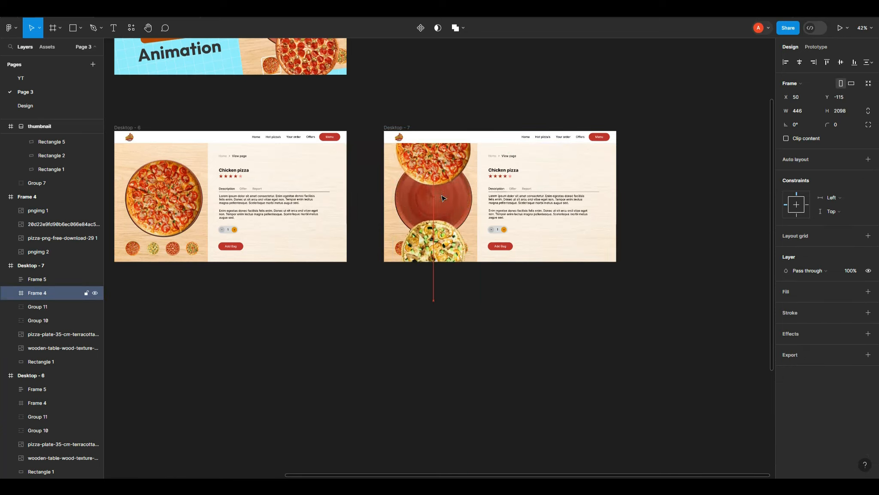
key(shift+Up)
key(shift+Up)
key(shift+Up)
key(shift+Up)
key(shift+Up)
key(shift+Up)
key(shift+Up)
key(shift+Up)
key(shift+Up)
key(shift+Up)
key(shift+Up)
key(shift+Up)
key(shift+Up)
key(shift+Up)
key(shift+Up)
key(shift+Up)
key(shift+Up)
key(shift+Up)
key(shift+Up)
key(shift+Up)
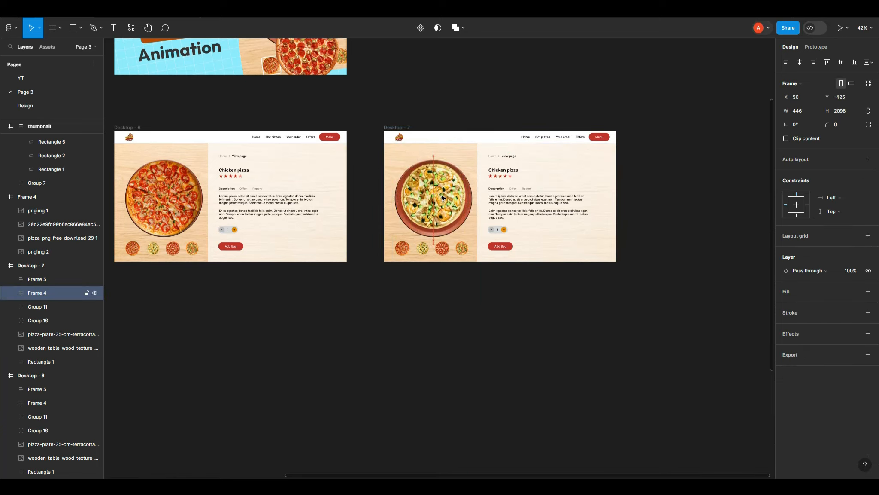
key(shift+Down)
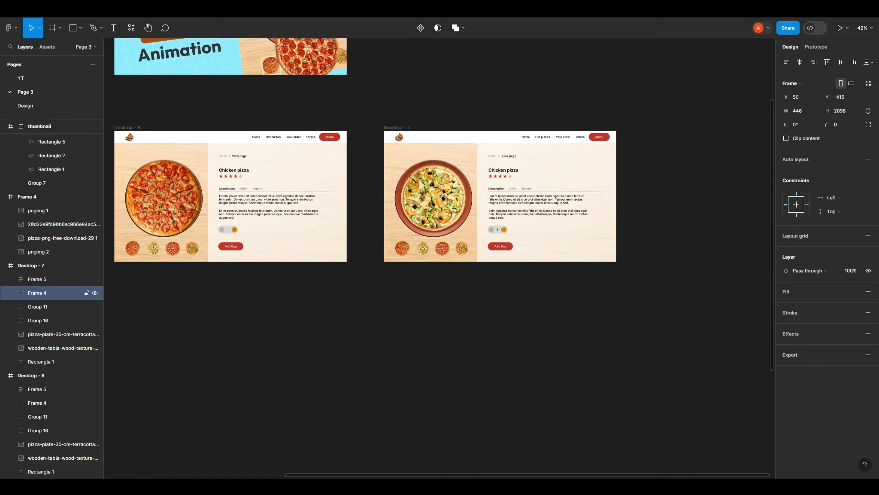
Step: Rename the product heading in Desktop - 7 to "Onion pizza"
scroll(311, 209, down, 7)
scroll(514, 190, up, 4)
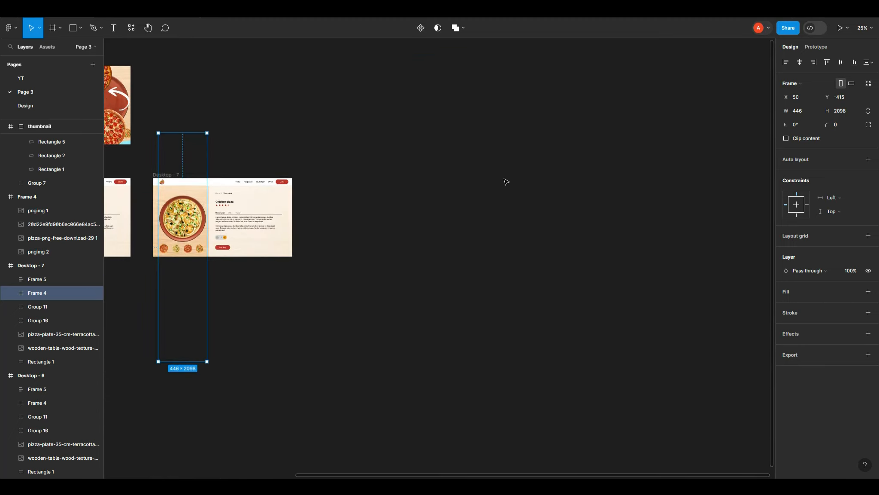
scroll(630, 174, down, 2)
scroll(344, 198, up, 8)
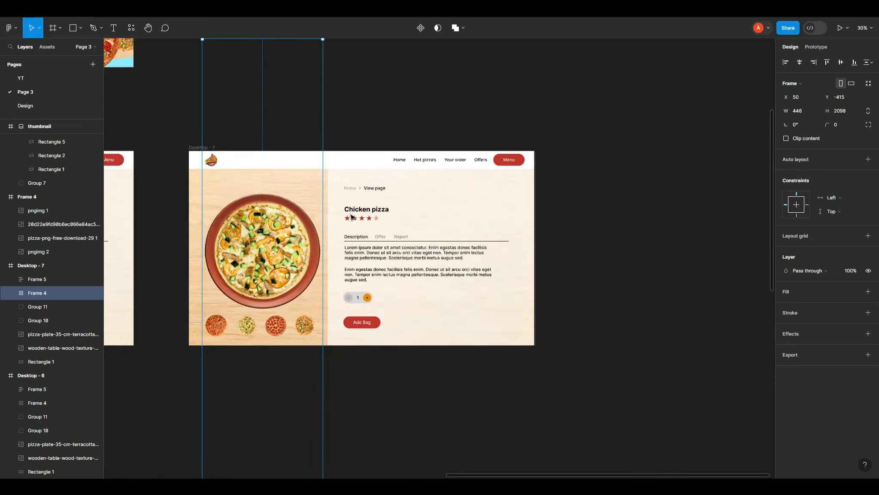
double_click(358, 213)
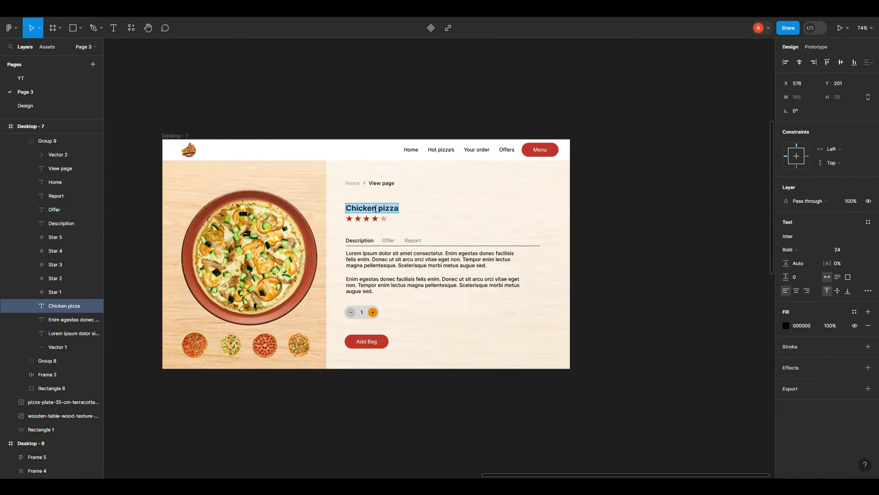
double_click(376, 208)
text(Onio)
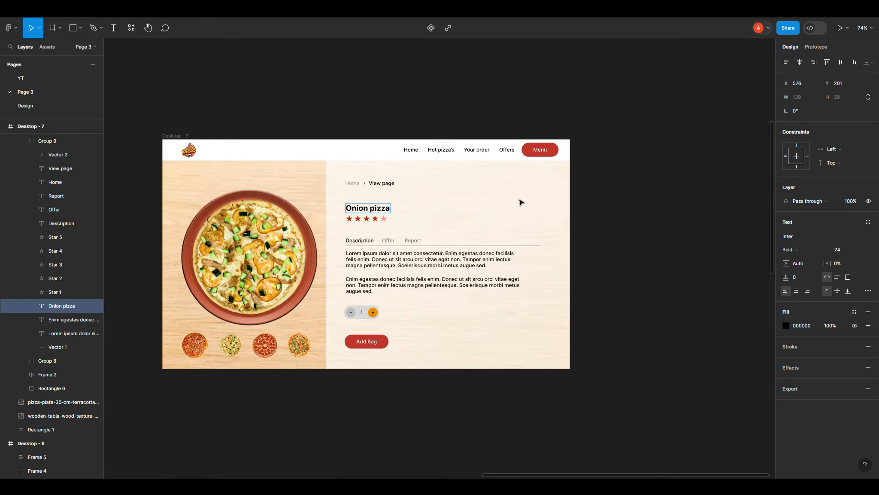
click(654, 199)
Step: Add a white inside stroke of 3 to the first small pizza thumbnail in Desktop - 6
scroll(258, 266, down, 3)
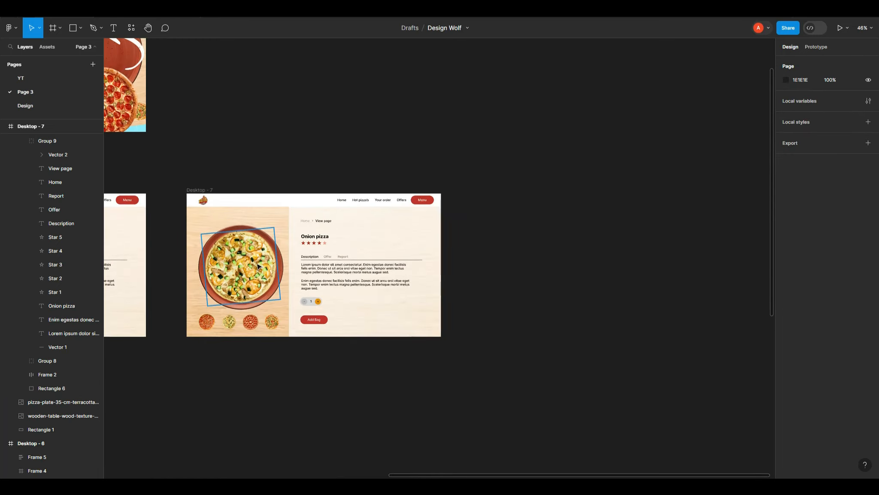
scroll(258, 267, down, 1)
click(204, 194)
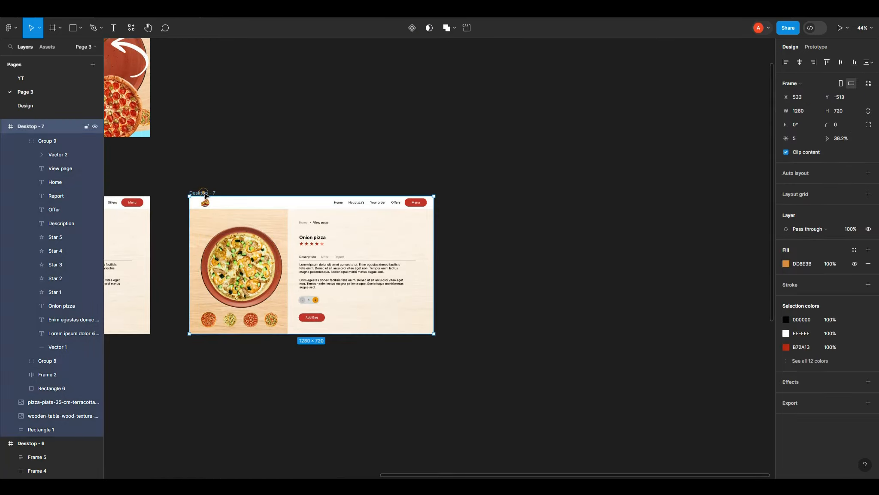
scroll(624, 280, down, 3)
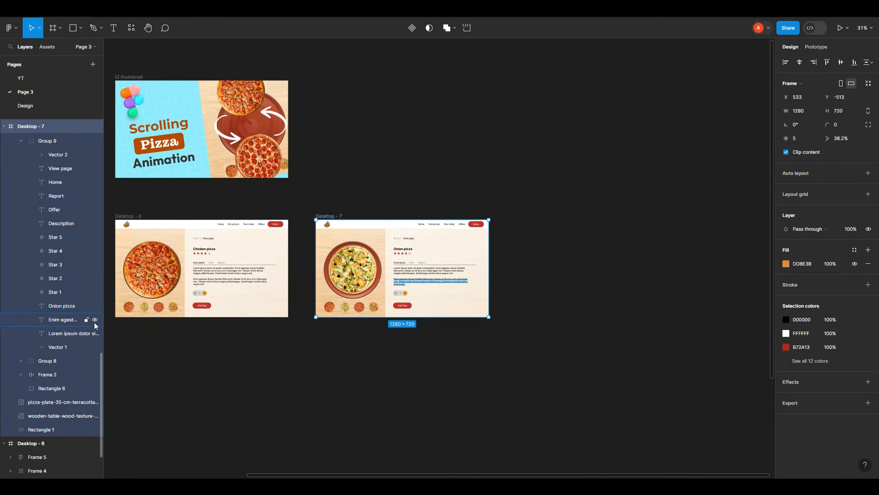
scroll(122, 317, up, 2)
scroll(123, 316, up, 5)
click(143, 300)
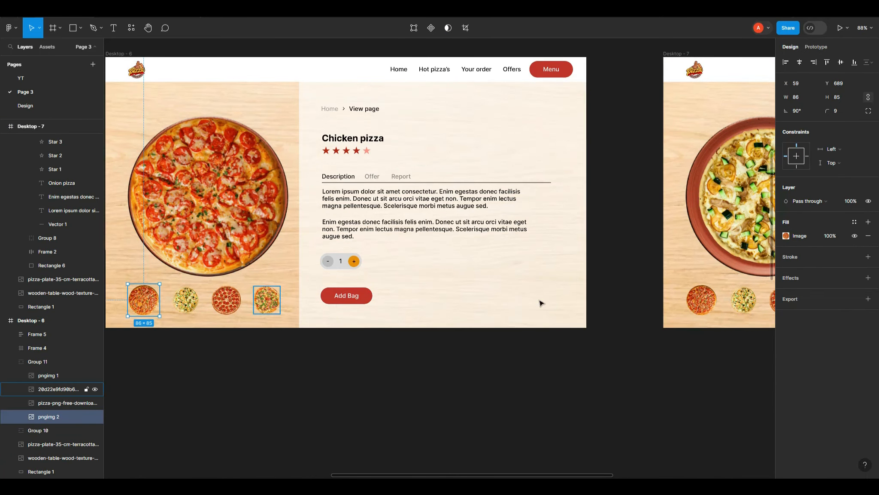
click(818, 254)
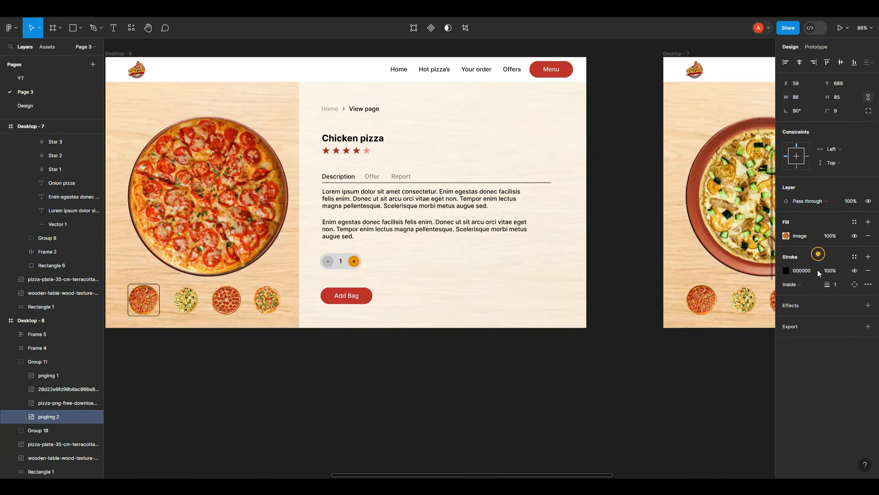
click(786, 271)
drag(727, 289, 628, 249)
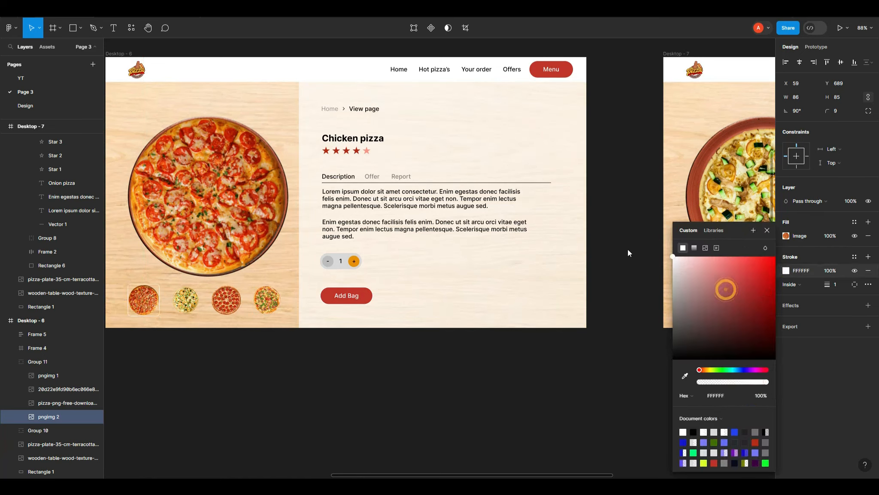
click(838, 284)
text(3)
key(Return)
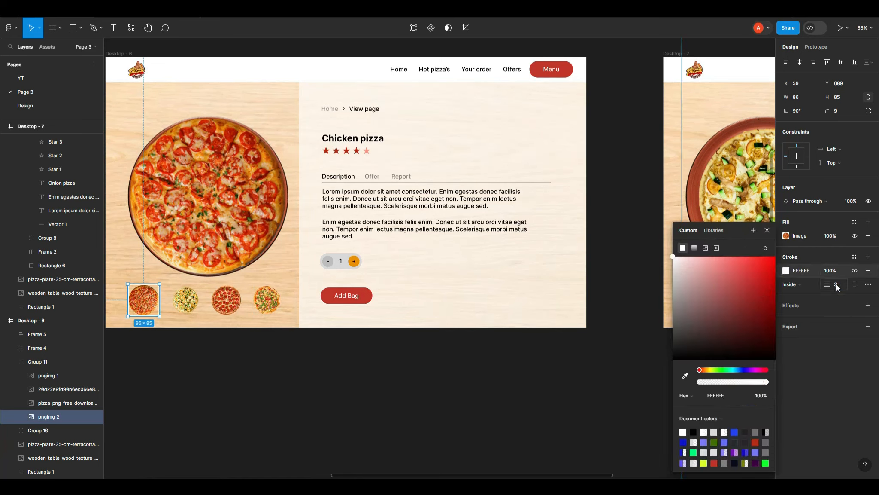
Step: Add a white inside stroke of 3 to the second small pizza thumbnail in Desktop - 7
click(487, 384)
scroll(651, 353, down, 3)
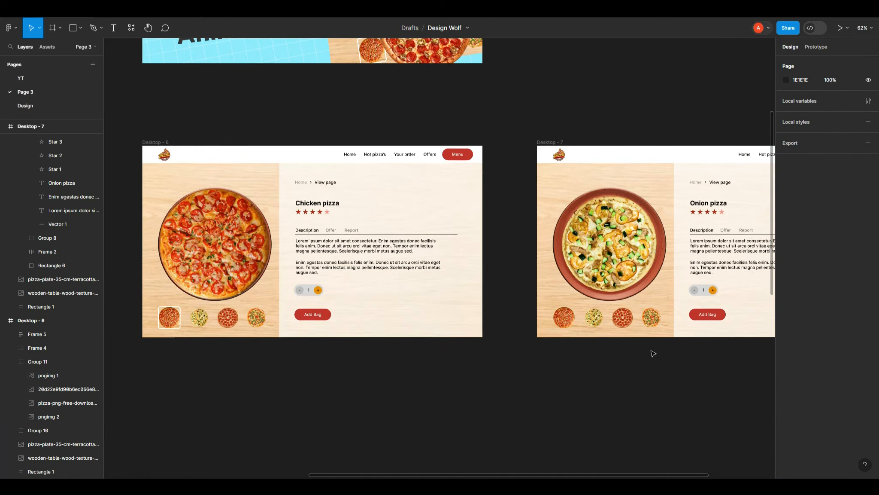
scroll(644, 339, up, 5)
click(540, 317)
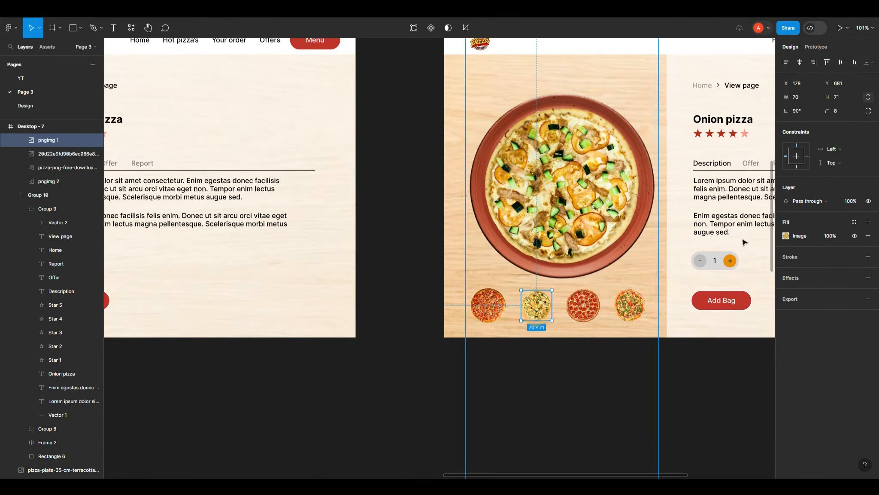
click(797, 258)
click(785, 271)
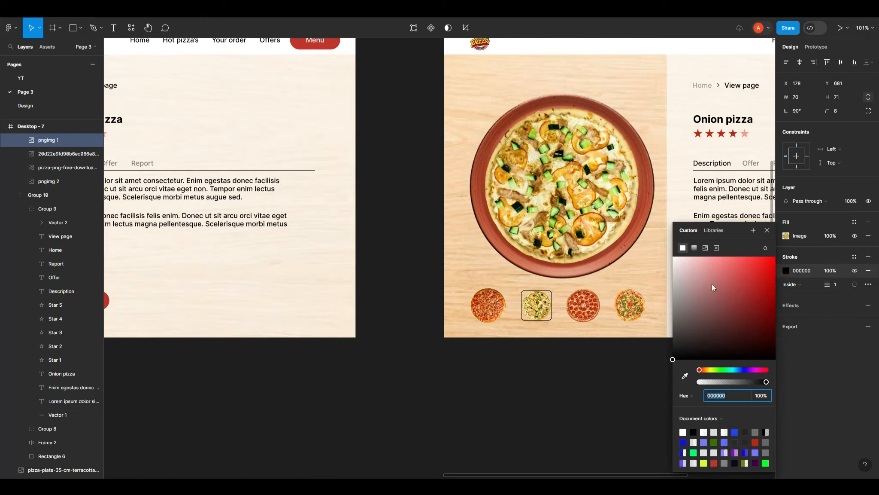
drag(738, 294, 641, 255)
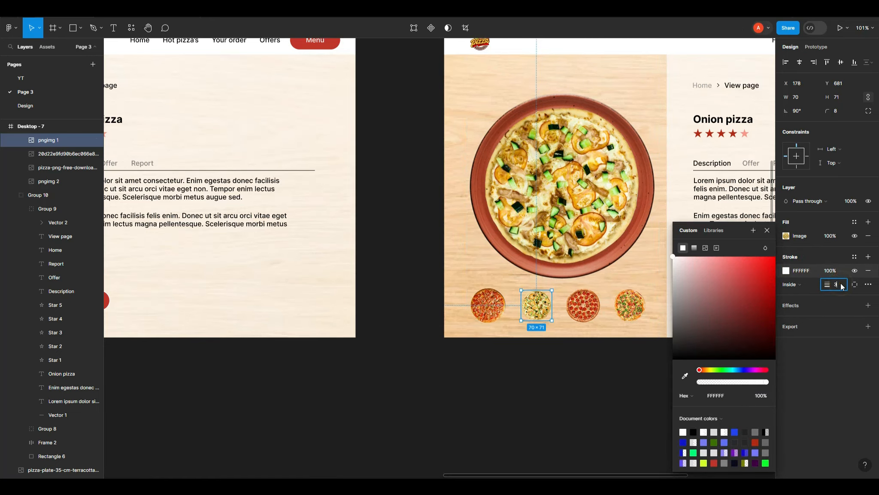
key(Return)
Step: Duplicate the Desktop - 7 frame into a new copy placed to its right
click(431, 369)
scroll(299, 355, down, 3)
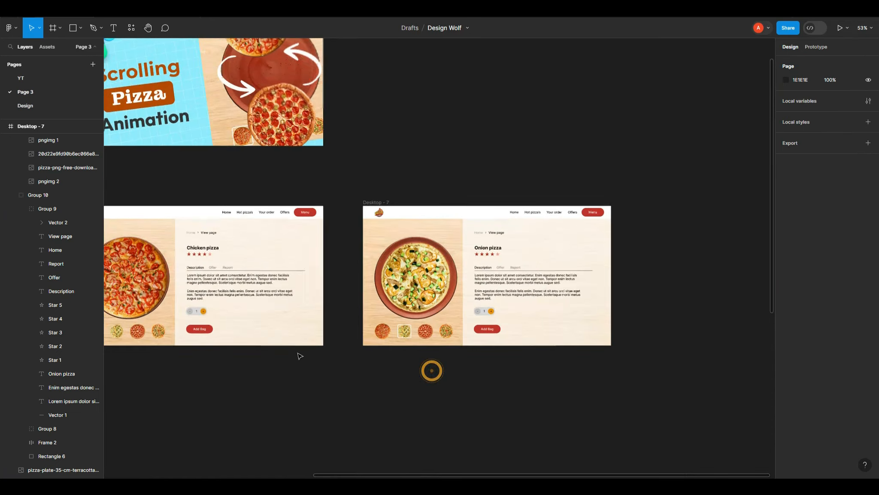
scroll(326, 364, down, 1)
scroll(661, 344, up, 2)
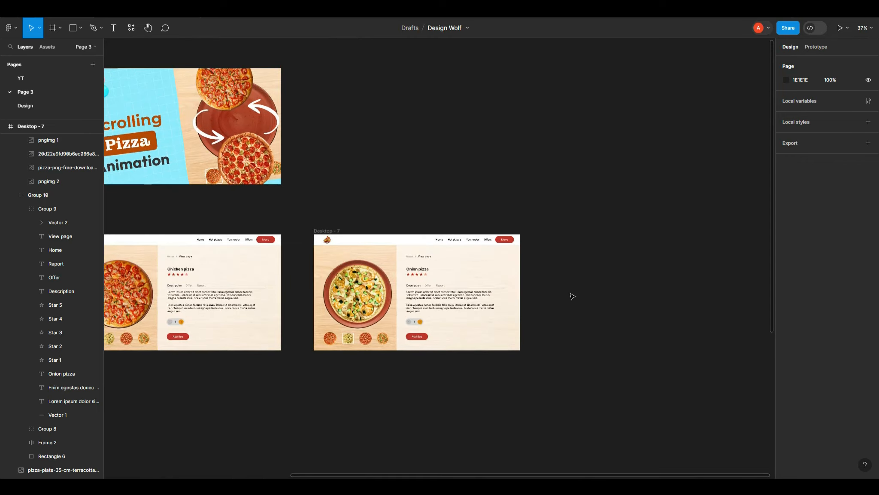
scroll(388, 313, down, 2)
scroll(670, 318, up, 2)
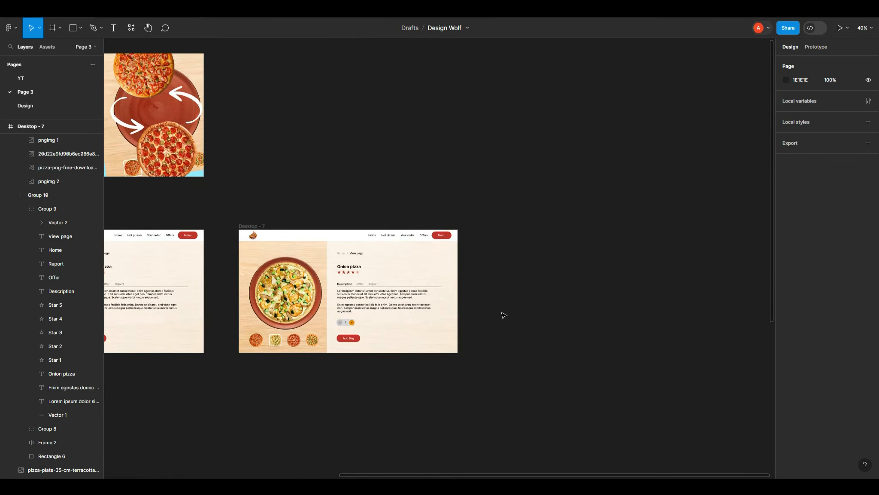
scroll(504, 314, down, 1)
click(254, 215)
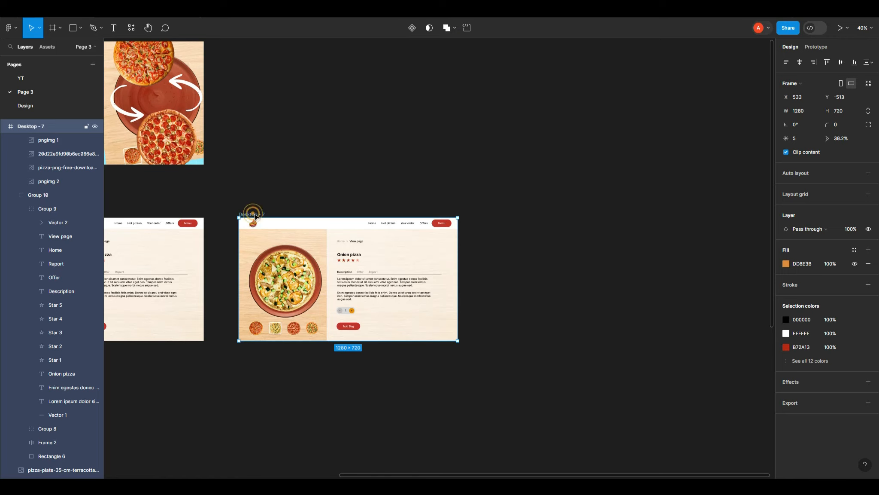
drag(310, 216, 524, 217)
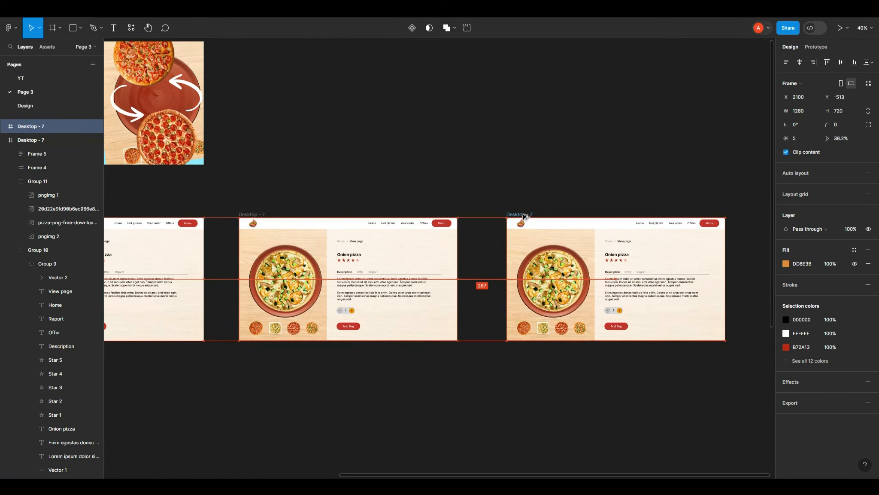
Step: Add a white inside stroke of 3 to the third small pizza thumbnail in Desktop - 8
scroll(270, 283, down, 2)
scroll(731, 327, up, 4)
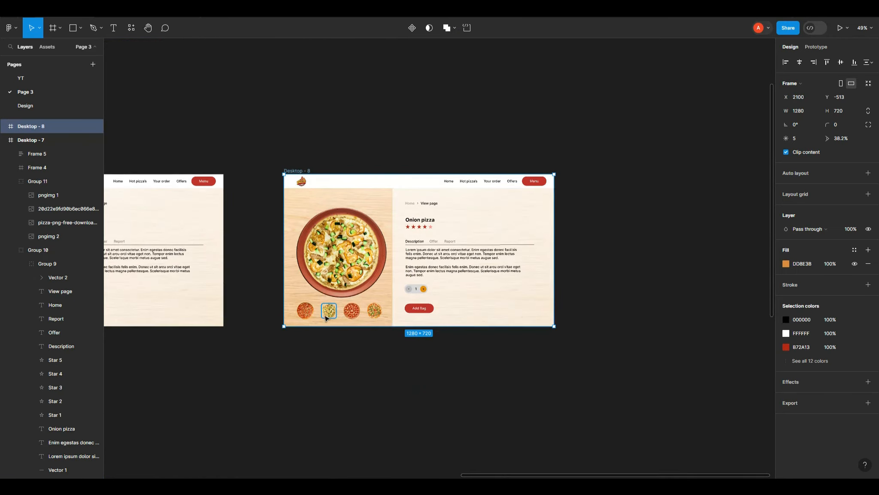
click(351, 314)
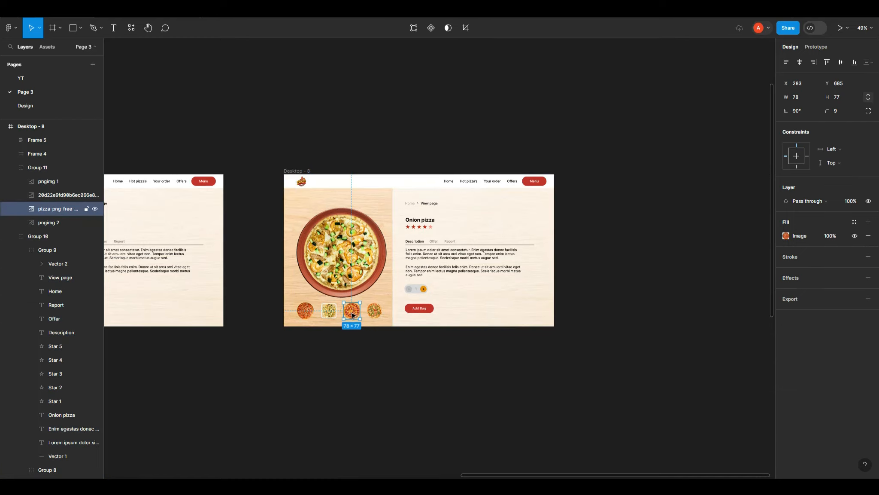
click(808, 255)
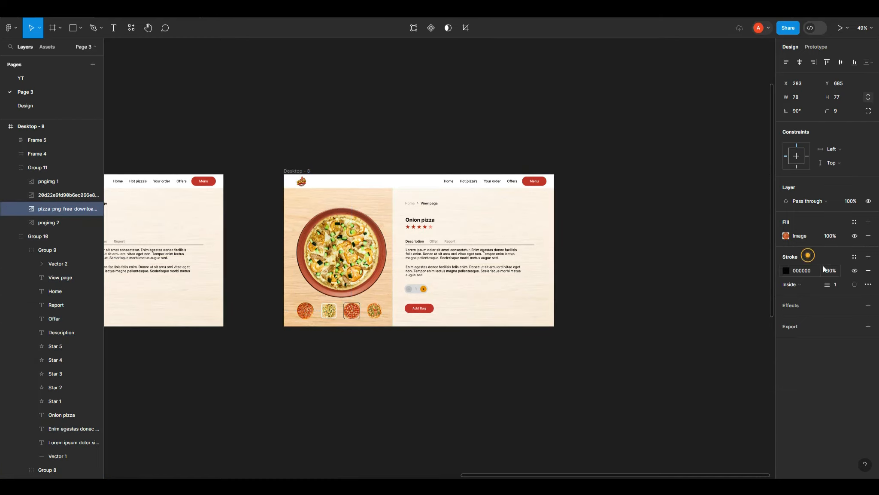
click(840, 286)
text(3)
key(Return)
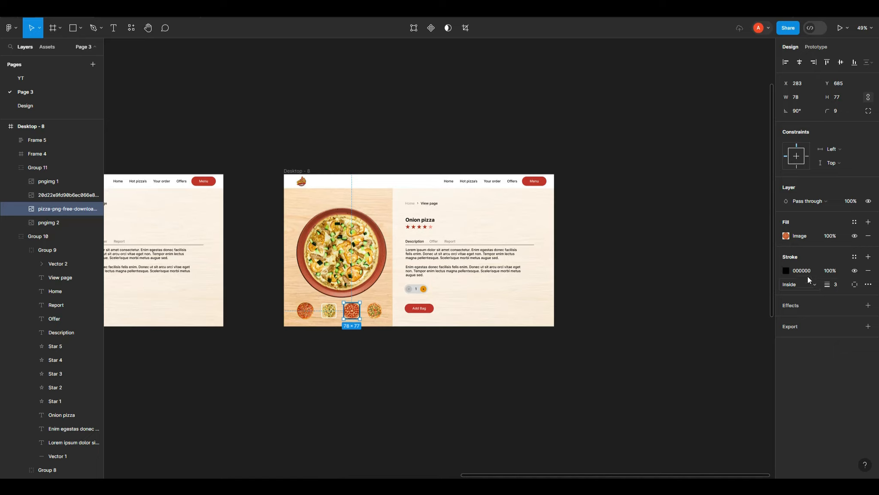
click(785, 272)
drag(719, 282, 625, 251)
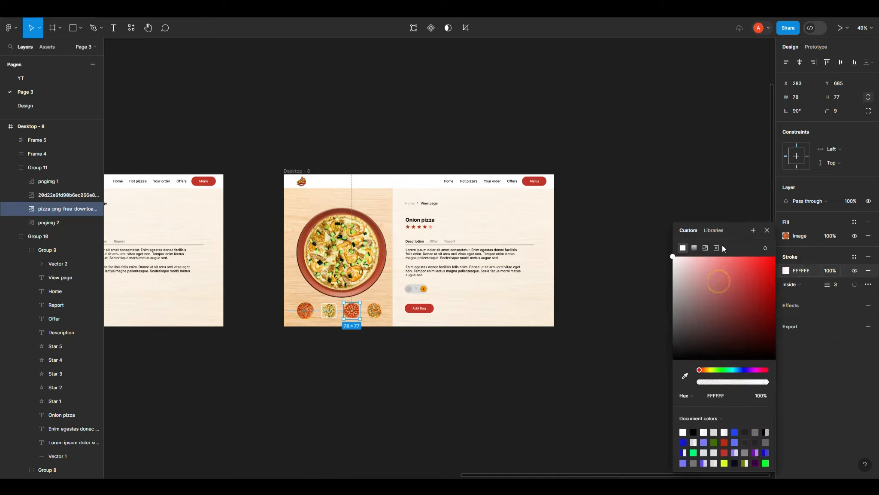
click(767, 231)
Step: Remove the stroke from the second small pizza thumbnail in Desktop - 8
click(327, 316)
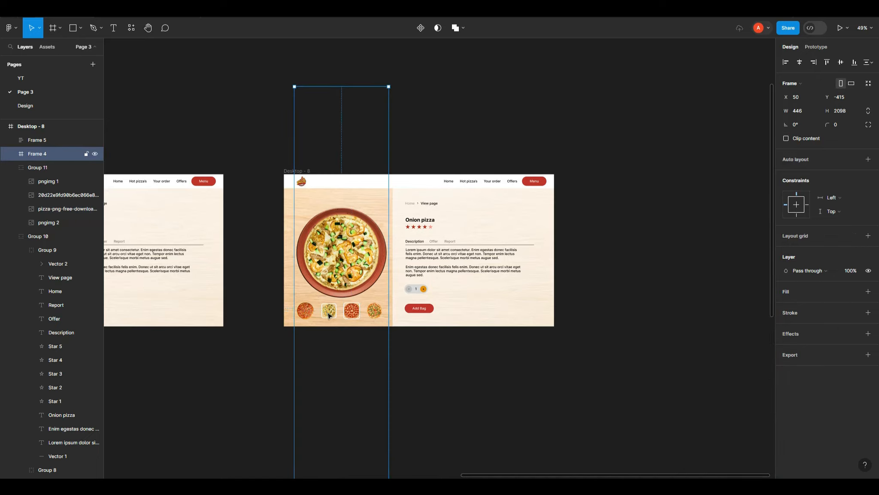
click(442, 355)
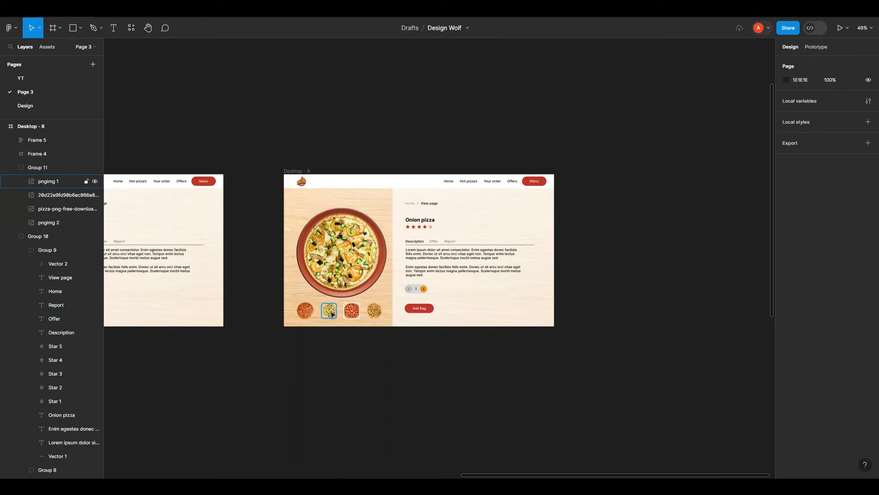
ctrl+click(331, 315)
click(856, 270)
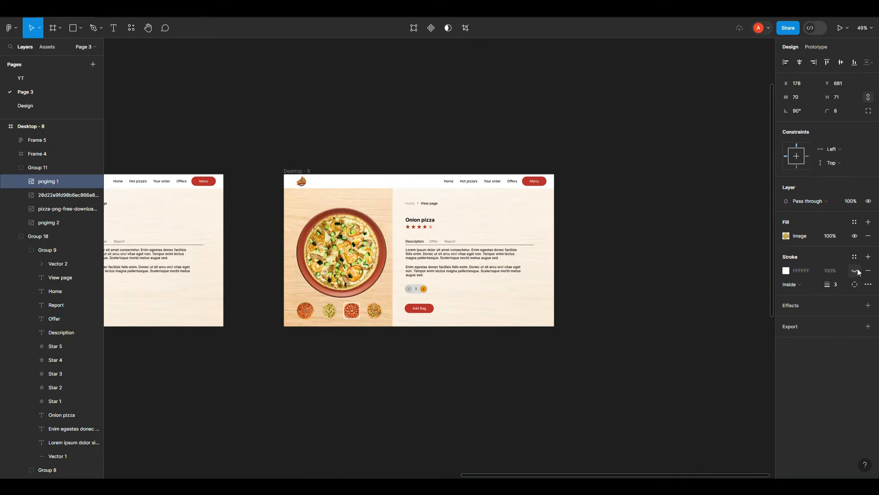
Step: Shift the pizza column up inside Desktop - 8 so the pepperoni pizza sits centered on the plate
click(614, 313)
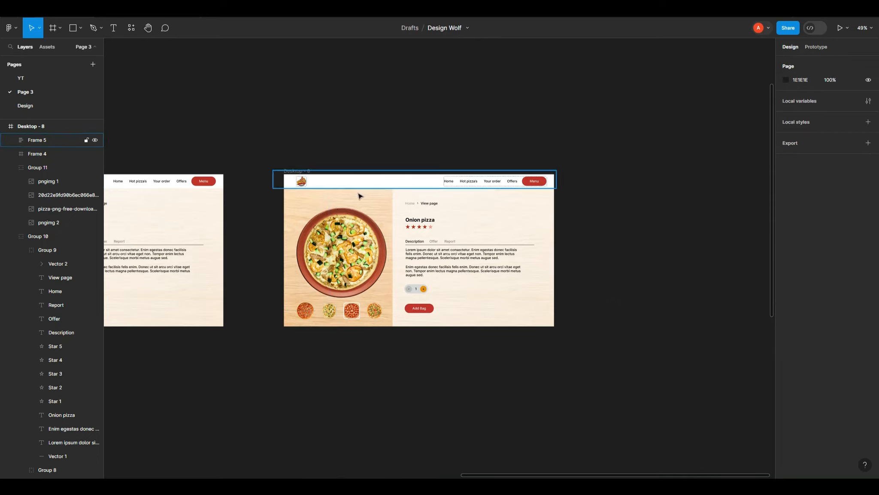
click(362, 264)
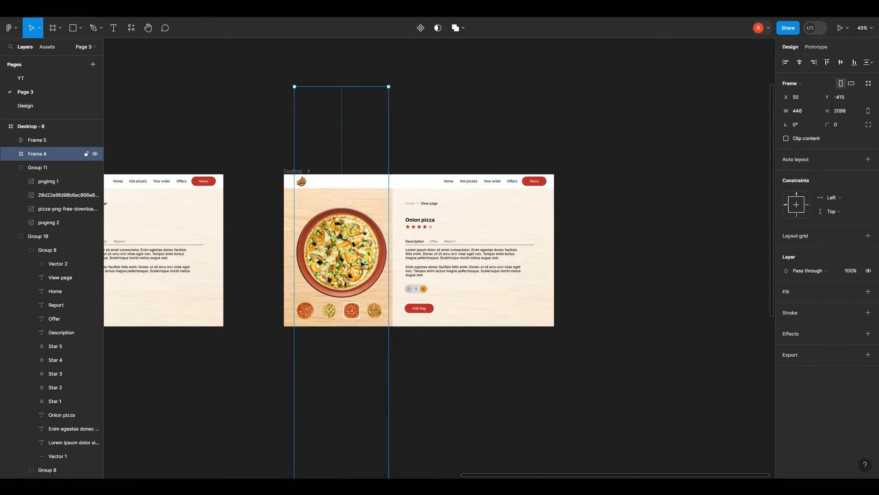
key(shift+Up)
key(shift+Up)
key(shift+Up)
key(shift+Up)
key(shift+Up)
key(shift+Up)
key(shift+Up)
key(shift+Up)
key(shift+Up)
key(shift+Up)
key(shift+Up)
key(shift+Up)
key(shift+Up)
key(shift+Up)
key(shift+Up)
key(shift+Up)
key(shift+Up)
key(shift+Up)
key(shift+Up)
key(shift+Up)
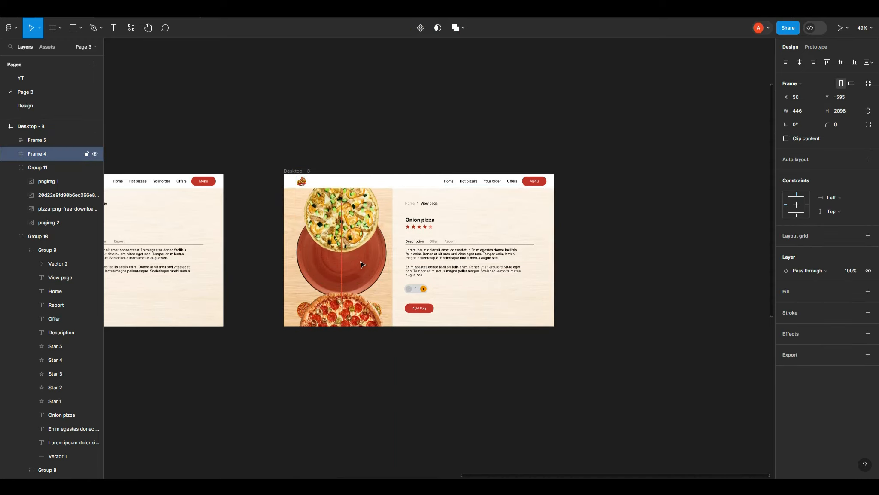
key(shift+Up)
key(shift+Up)
key(shift+Up)
key(shift+Up)
key(shift+Up)
key(shift+Up)
key(shift+Up)
key(shift+Up)
key(shift+Up)
key(shift+Up)
key(shift+Up)
key(shift+Up)
key(shift+Up)
key(shift+Up)
key(shift+Up)
key(shift+Up)
key(shift+Up)
key(shift+Up)
key(shift+Up)
key(shift+Up)
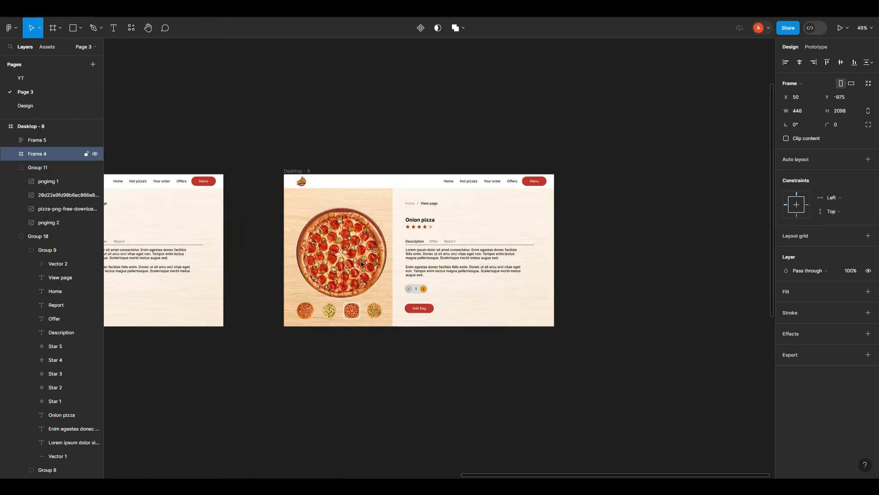
key(Down)
key(Down)
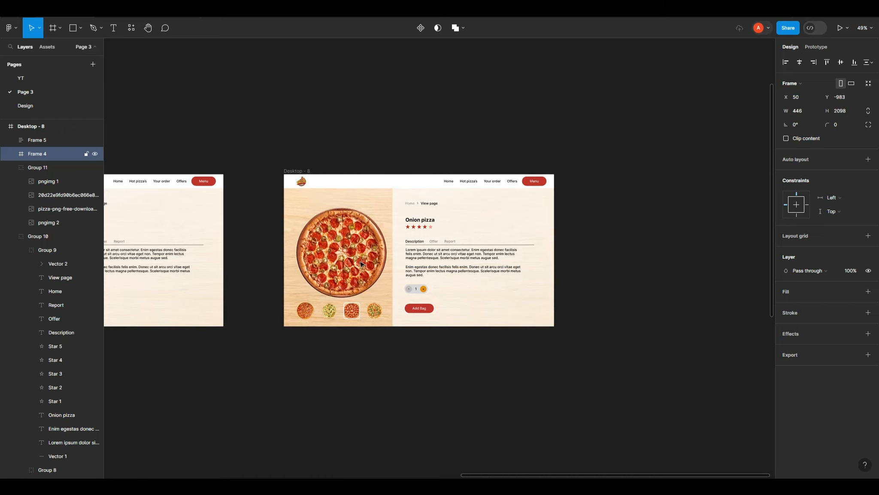
Step: Rename the product heading in Desktop - 8 to "Tomato pizza"
double_click(423, 220)
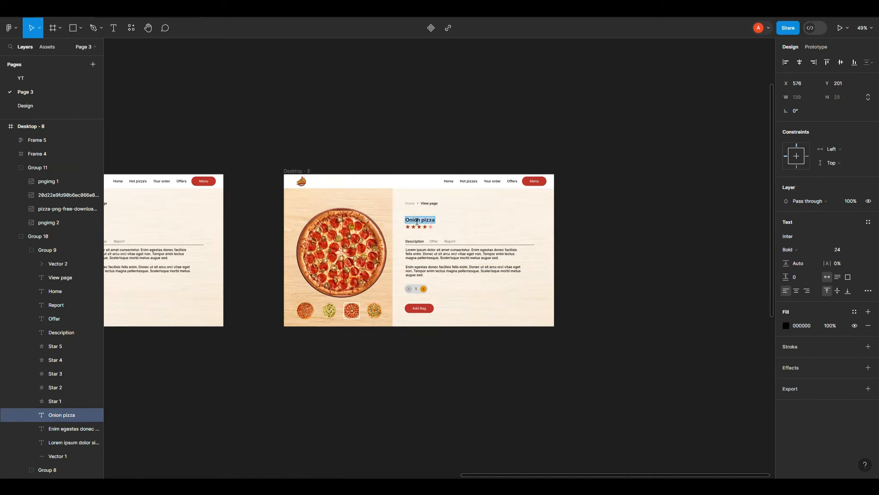
text(Tomato)
key(Escape)
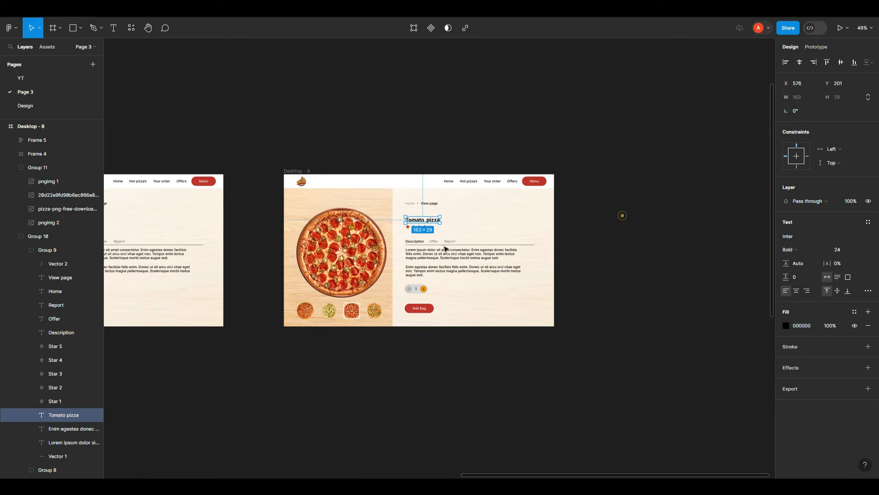
Step: Duplicate the Desktop - 8 frame into a new copy placed to its right
scroll(620, 215, down, 3)
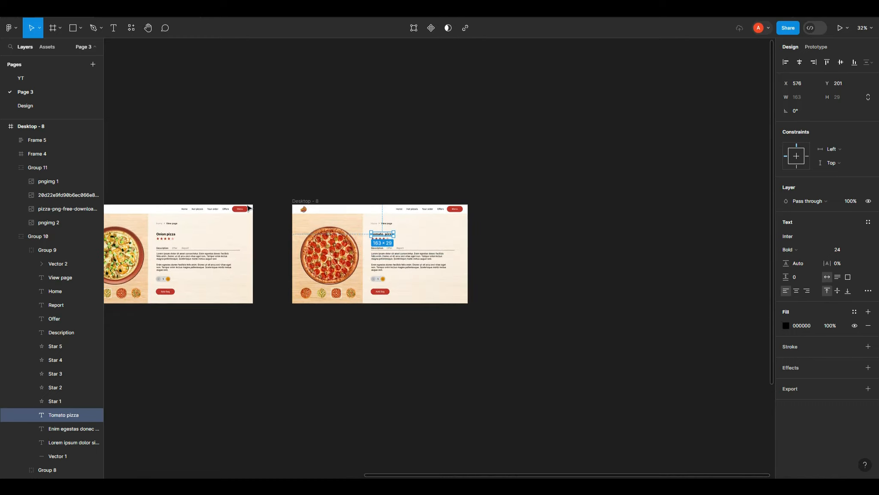
scroll(355, 225, up, 2)
click(280, 197)
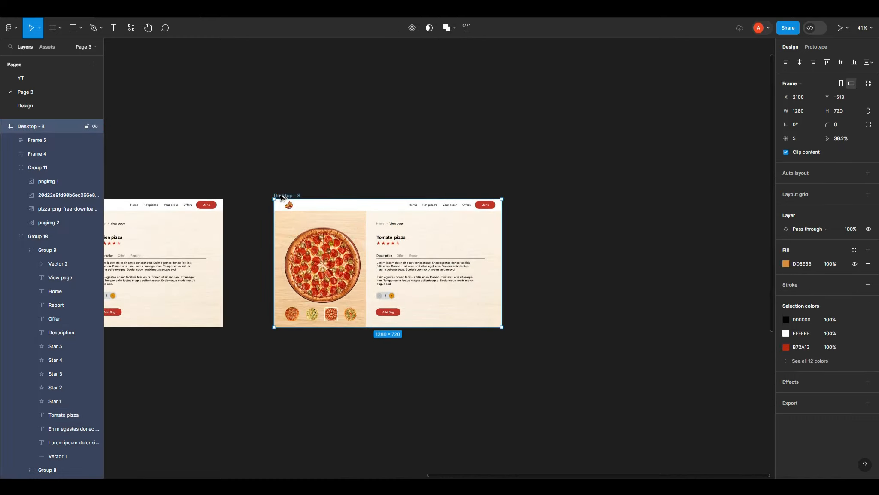
drag(280, 196, 560, 198)
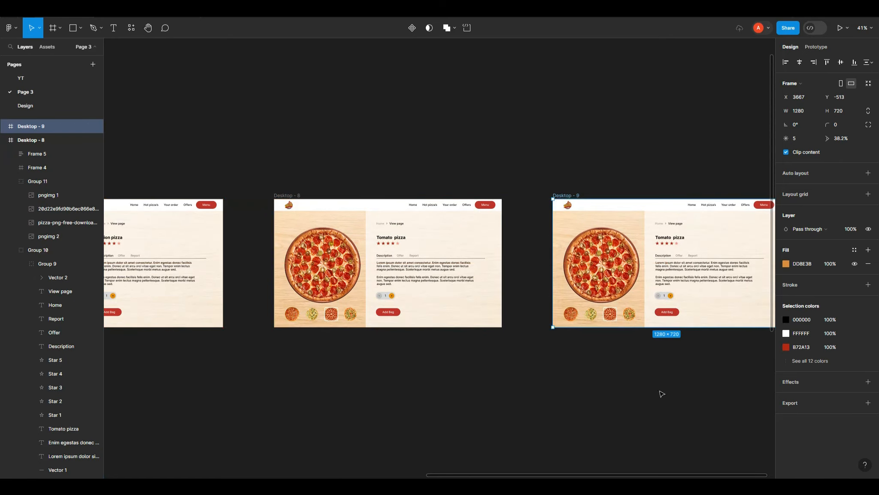
Step: Shift the pizza column up inside Desktop - 9 so the fourth pizza sits centered on the plate
drag(661, 392, 533, 386)
click(500, 313)
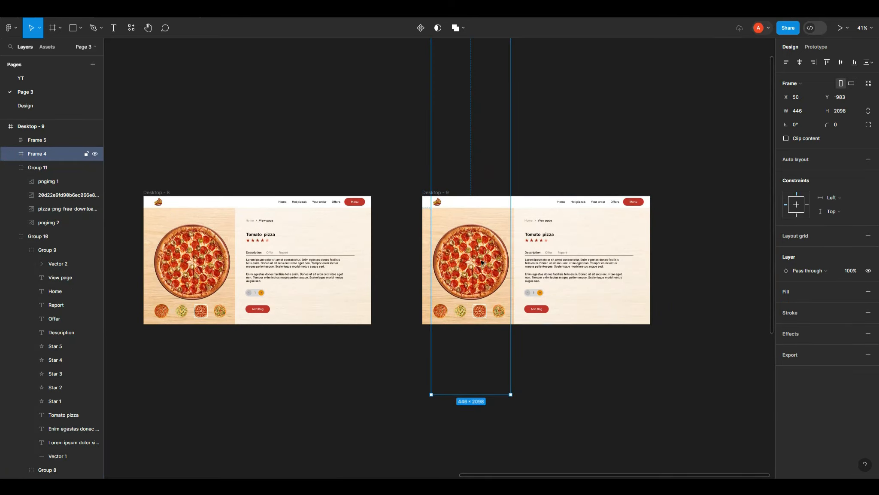
key(shift+Up)
key(shift+Up)
key(shift+Up)
key(shift+Up)
key(shift+Up)
key(shift+Up)
key(shift+Up)
key(shift+Up)
key(shift+Up)
key(shift+Up)
key(shift+Up)
key(shift+Up)
key(shift+Up)
key(shift+Up)
key(shift+Up)
key(shift+Up)
key(shift+Up)
key(shift+Up)
key(shift+Up)
key(shift+Up)
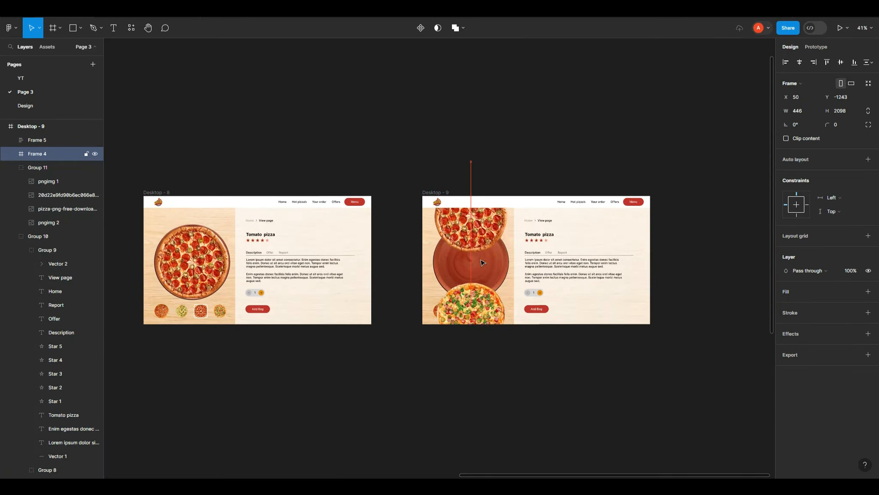
key(shift+Up)
key(shift+Up)
key(shift+Up)
key(shift+Up)
key(shift+Up)
key(shift+Up)
key(shift+Up)
key(shift+Up)
key(shift+Up)
key(shift+Up)
key(shift+Up)
key(shift+Up)
key(shift+Up)
key(shift+Up)
key(shift+Up)
key(shift+Up)
key(shift+Up)
key(shift+Up)
key(shift+Up)
key(shift+Up)
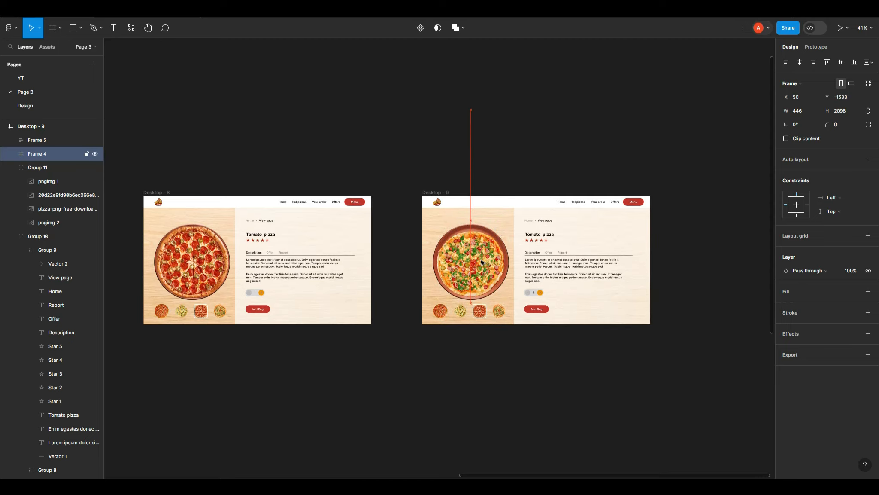
key(shift+Up)
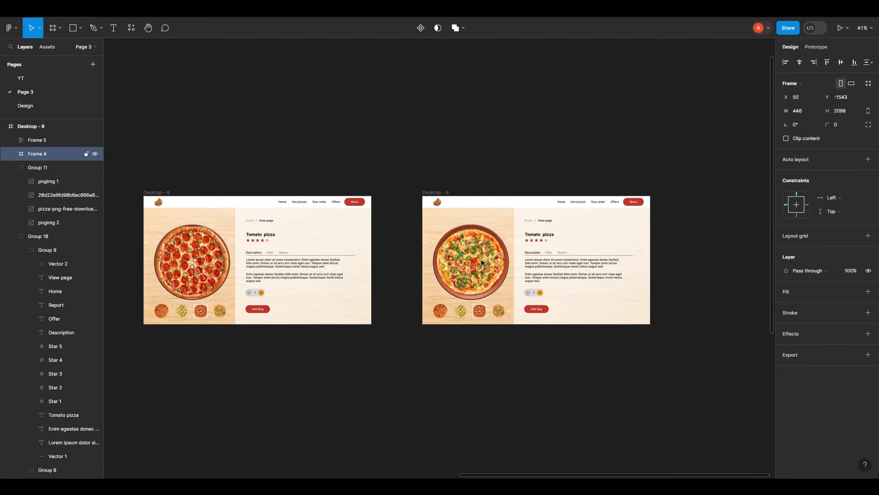
Step: Add a white inside stroke of 3 to the fourth small pizza thumbnail in Desktop - 9
scroll(499, 312, up, 5)
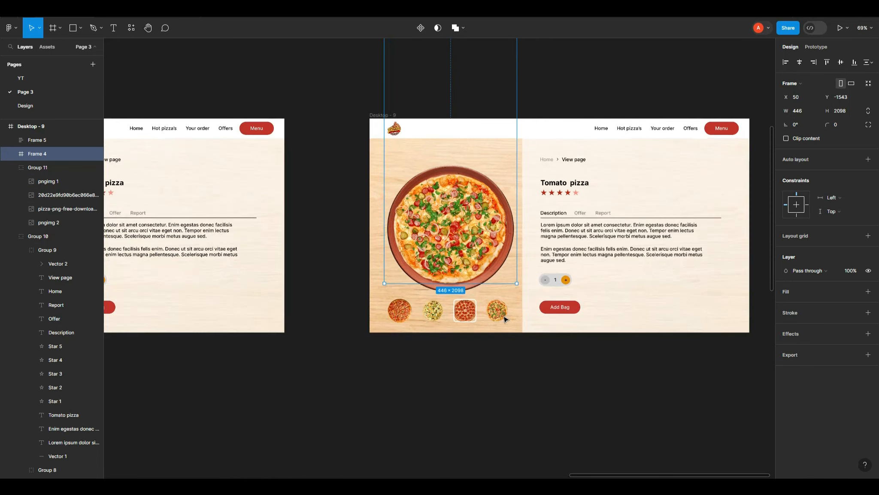
double_click(501, 314)
click(794, 257)
click(787, 272)
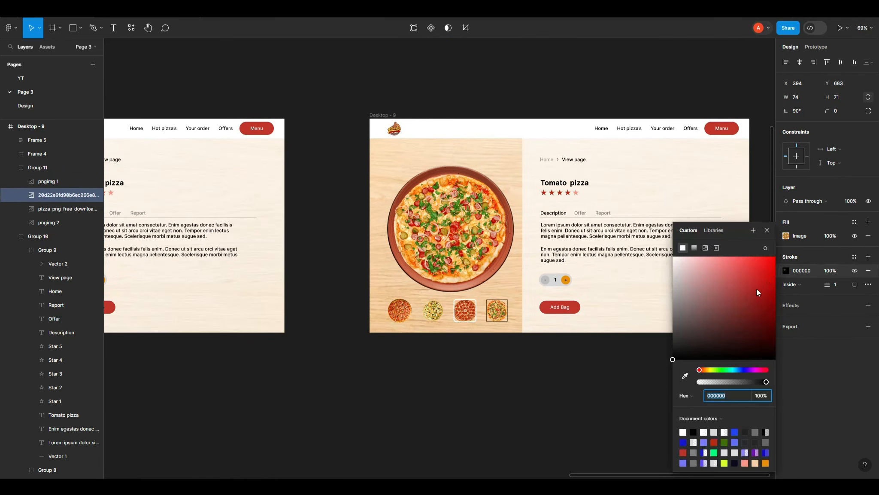
drag(730, 295, 644, 255)
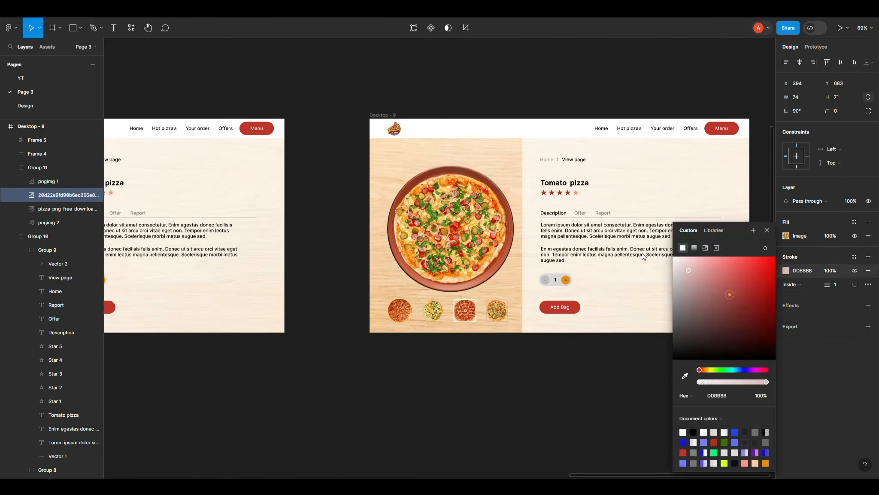
click(838, 284)
text(3)
key(Return)
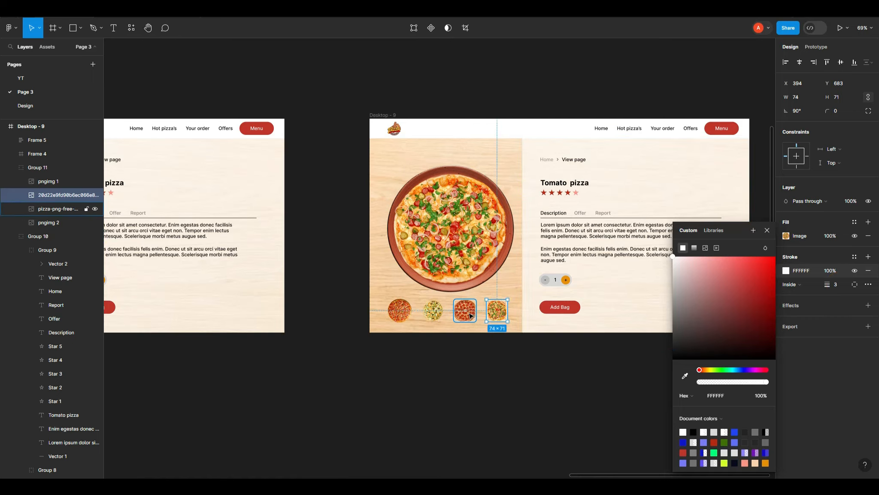
Step: Hide the stroke on the third small pizza thumbnail in Desktop - 9
click(468, 313)
click(855, 270)
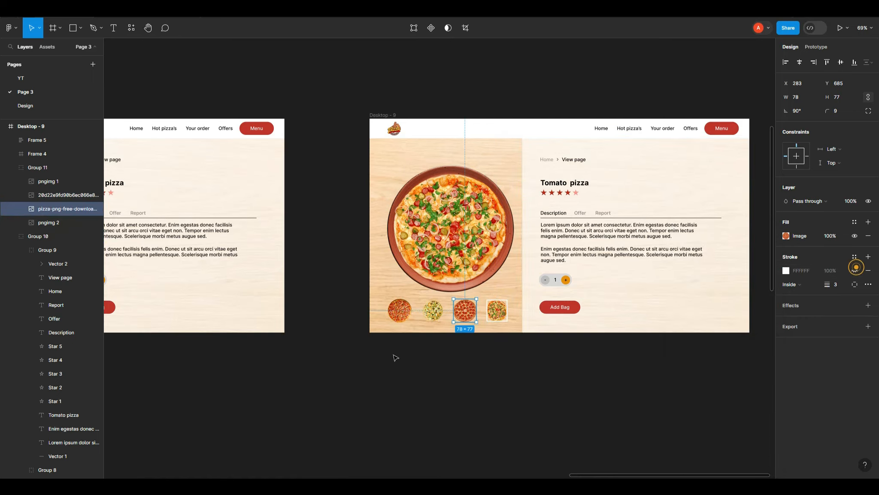
Step: Rename the product heading in Desktop - 9 to "Vegi pizza"
scroll(301, 356, down, 5)
click(464, 246)
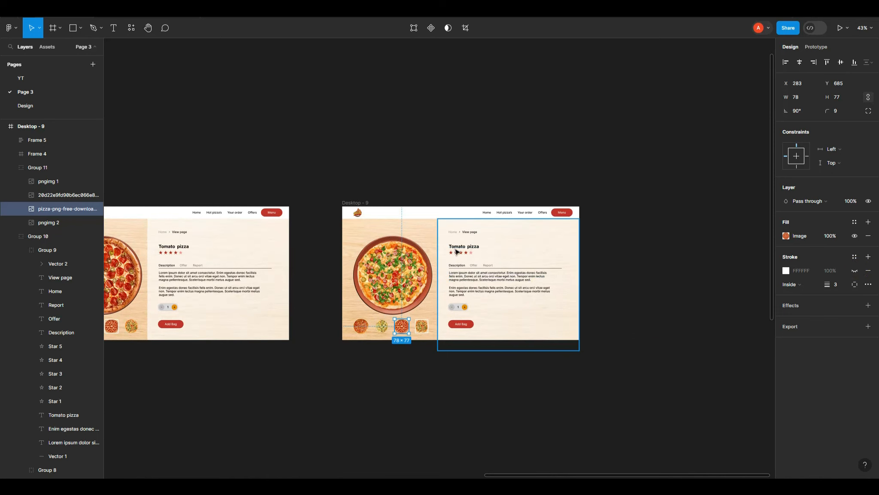
double_click(463, 246)
scroll(423, 258, up, 5)
scroll(428, 262, up, 2)
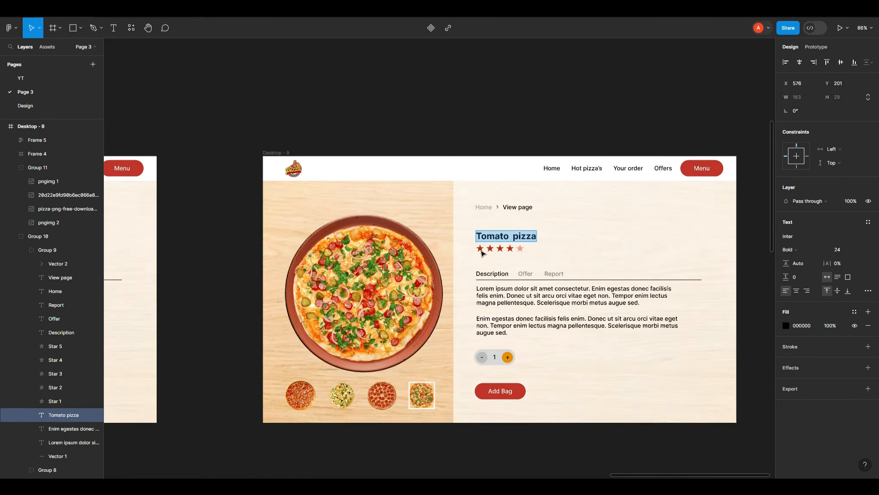
double_click(491, 238)
text(Vegi)
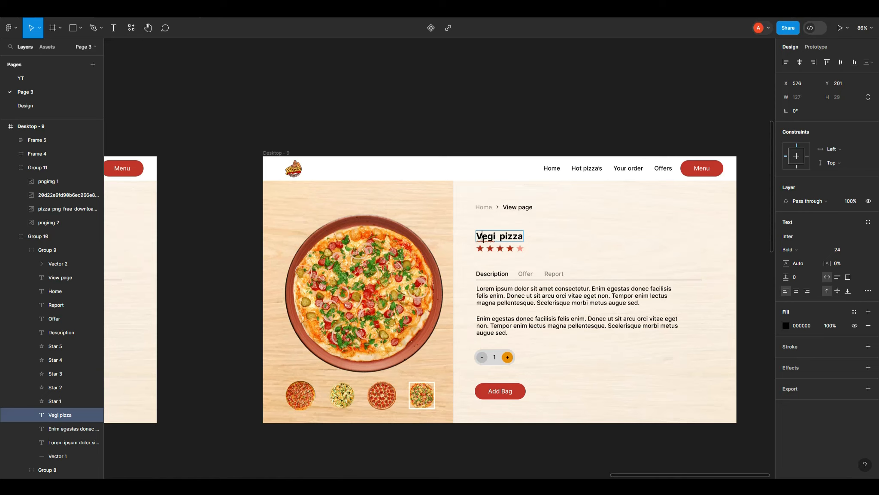
key(Escape)
Step: Compare the pizza column layers across the frames and send the one in Desktop - 9 backward
click(447, 144)
scroll(543, 174, down, 3)
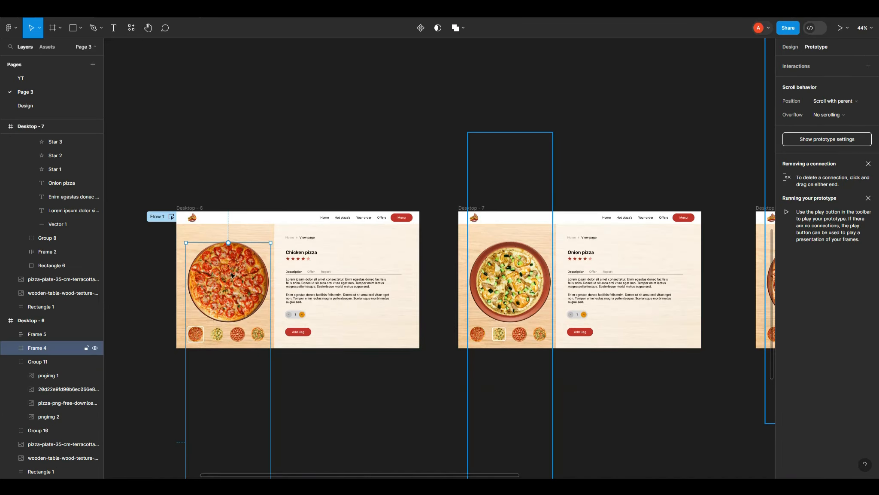
click(293, 157)
click(235, 336)
shift+click(509, 294)
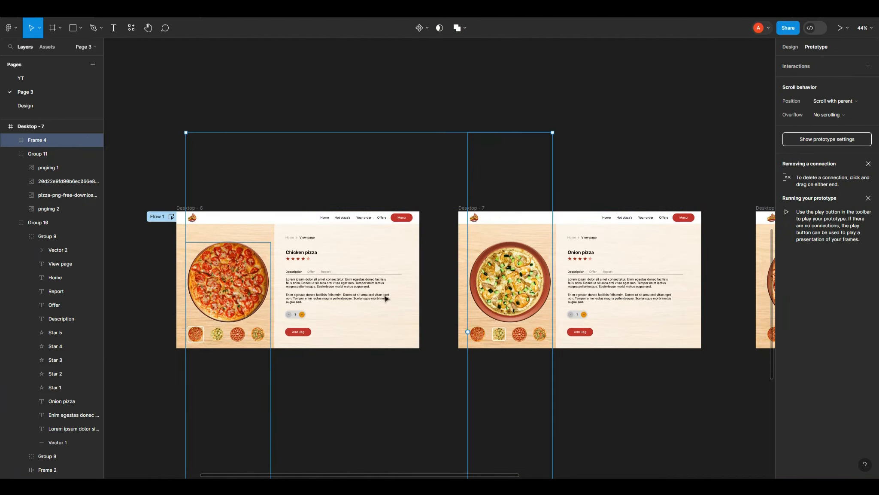
scroll(256, 293, down, 4)
shift+click(548, 300)
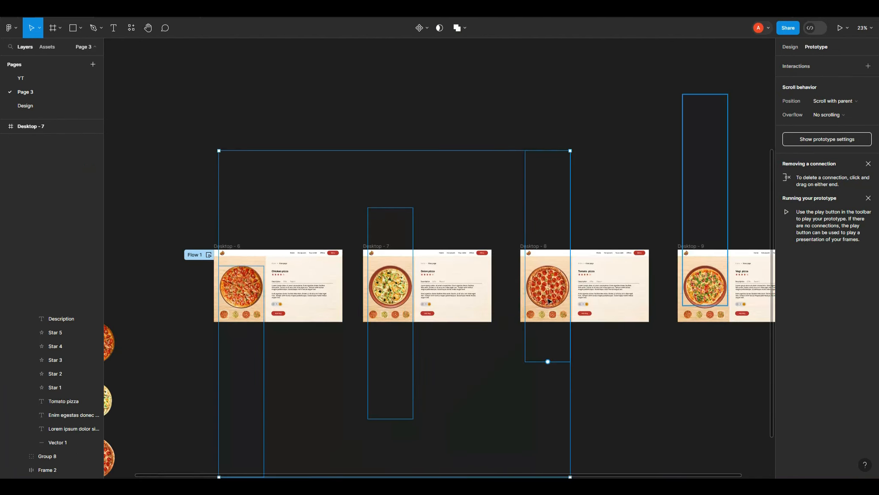
shift+click(709, 294)
key(ctrl+bracketleft)
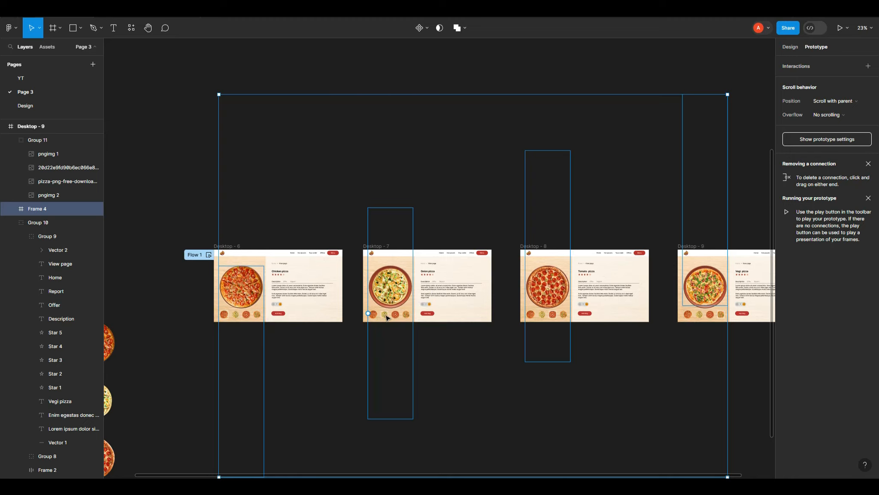
Step: Link the second pizza thumbnails in Desktop - 6, 8 and 9 to navigate to Desktop - 7 on click
click(311, 346)
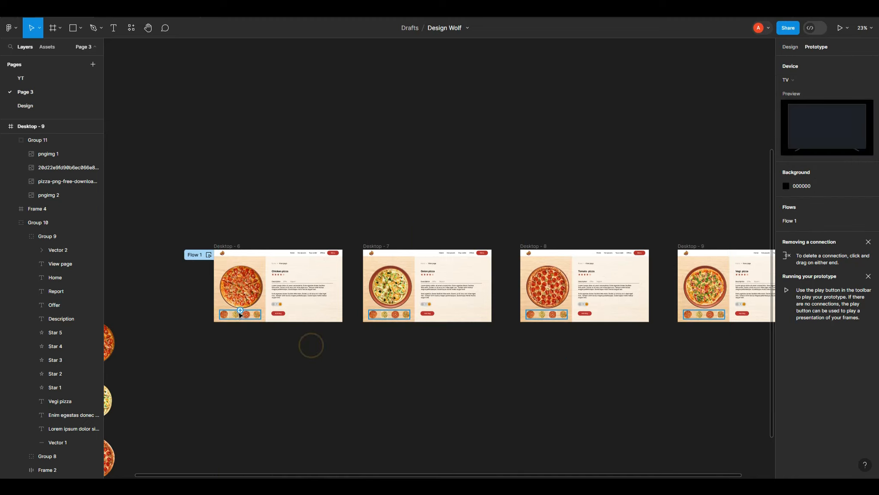
scroll(237, 316, up, 5)
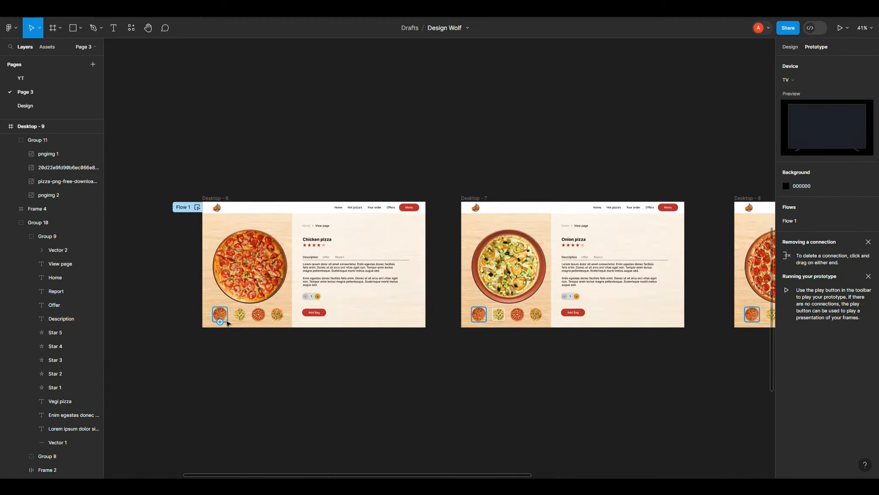
click(241, 320)
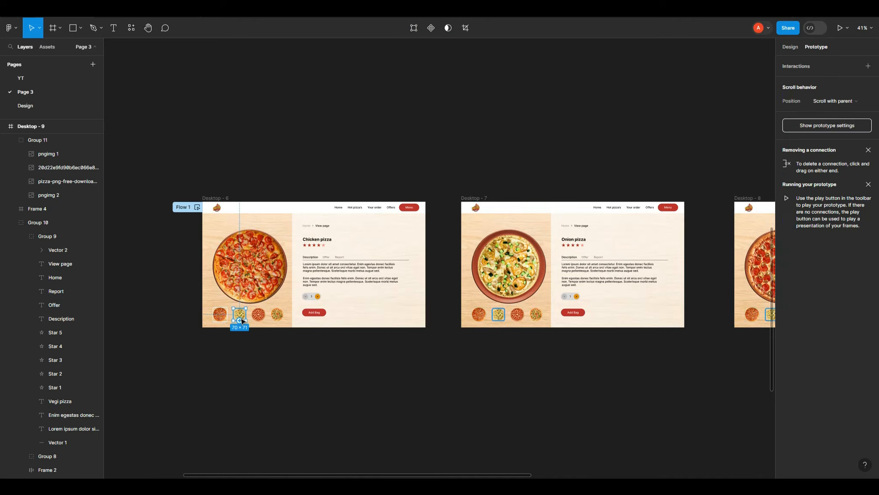
shift+click(501, 316)
scroll(144, 373, down, 3)
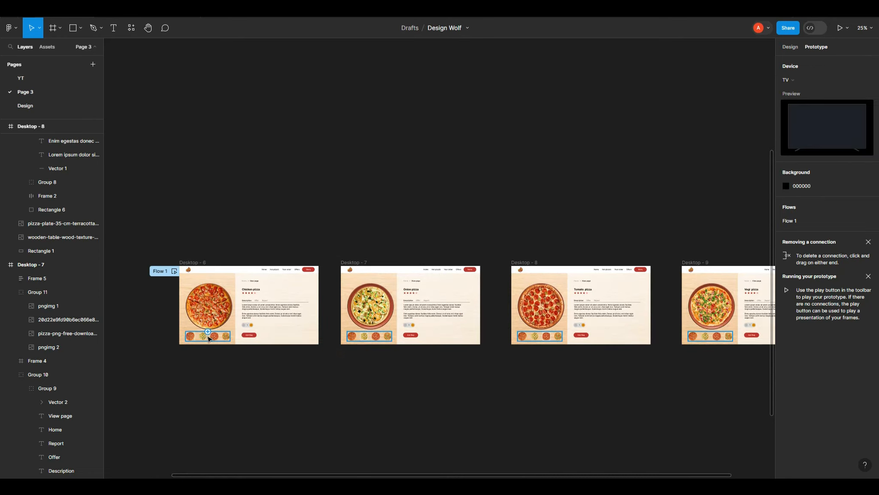
click(203, 335)
click(203, 336)
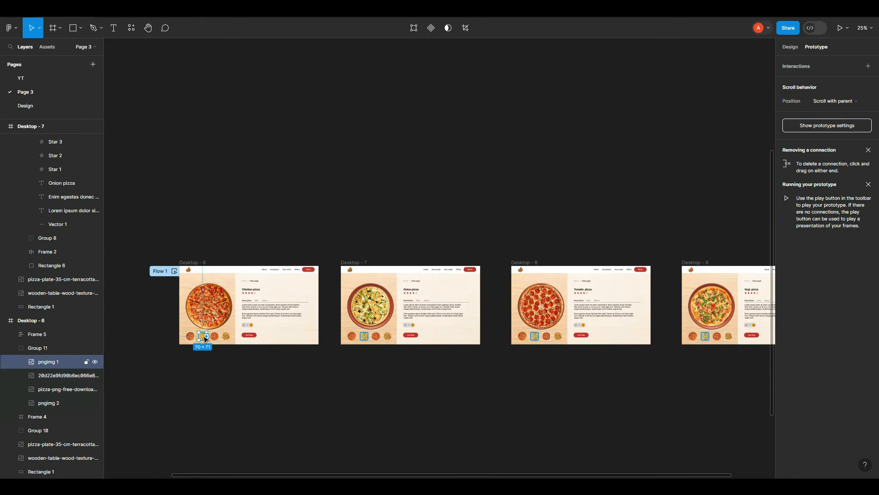
shift+click(535, 337)
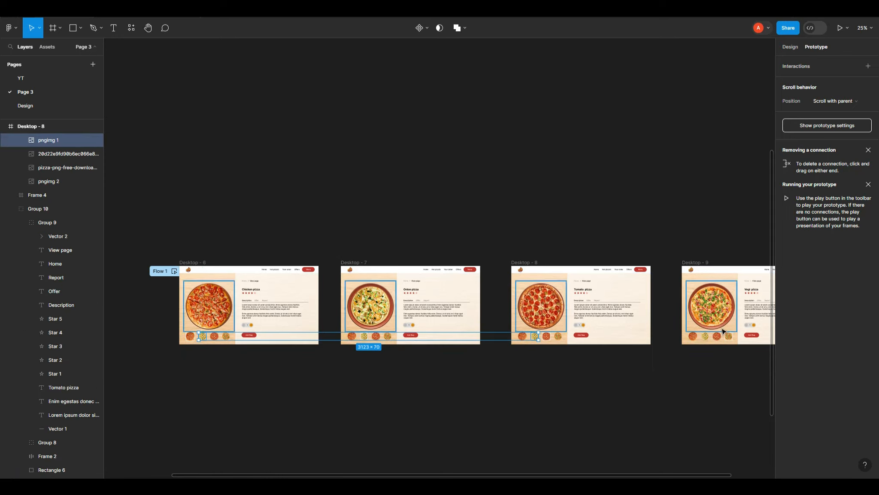
shift+click(707, 337)
drag(709, 338, 439, 297)
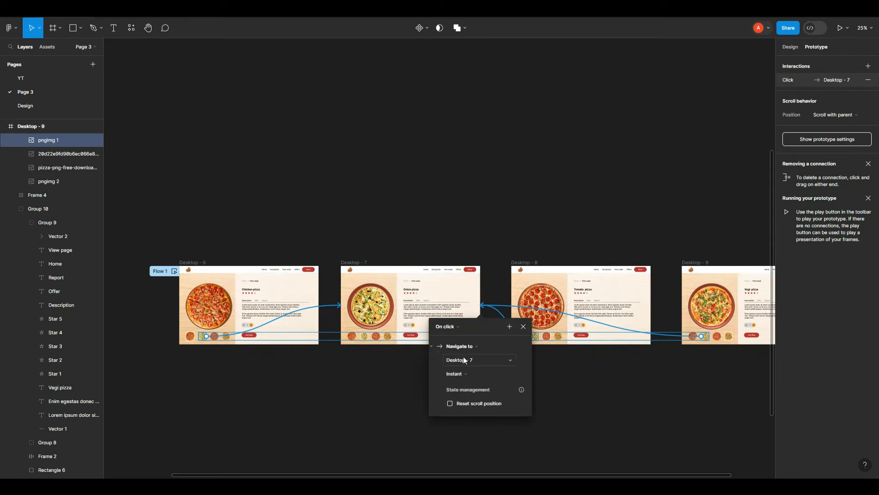
Step: Set that interaction's animation to Smart animate with a custom 800ms spring curve
click(468, 374)
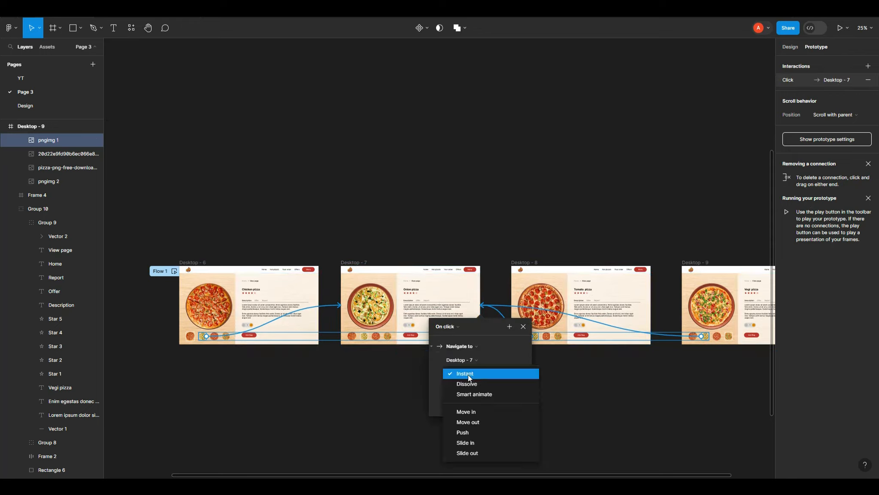
click(476, 398)
scroll(542, 379, down, 3)
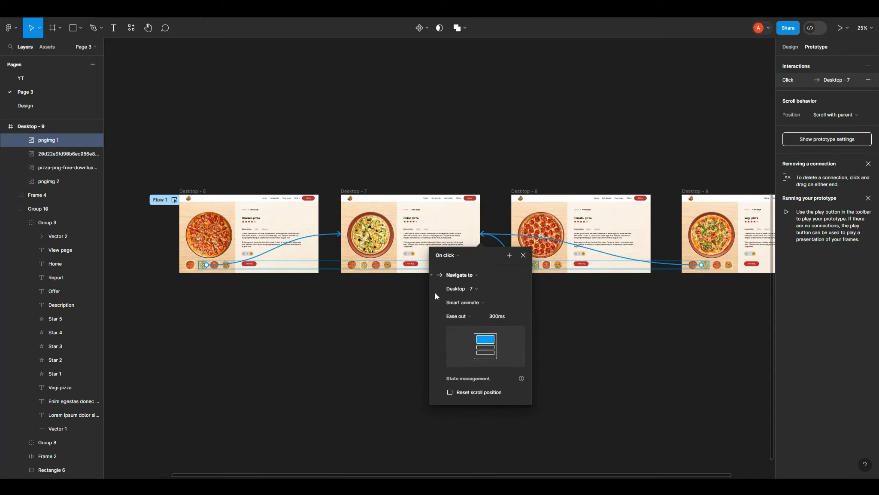
click(459, 320)
click(494, 425)
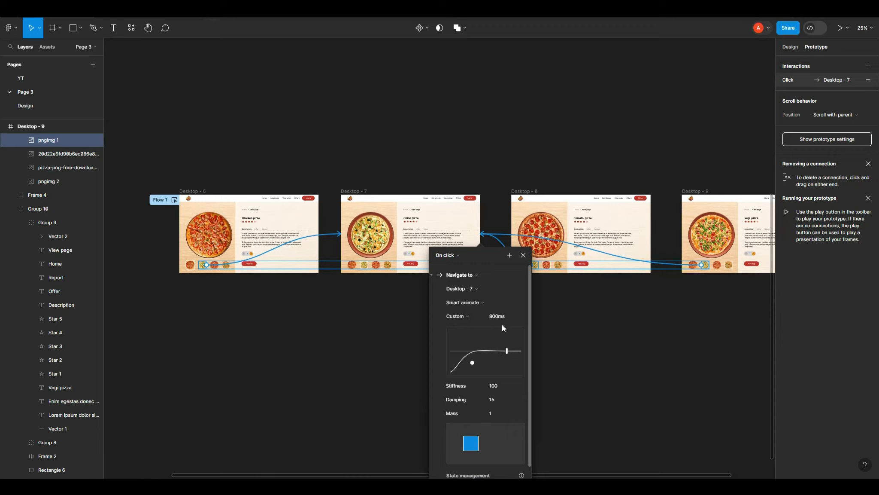
scroll(503, 325, down, 1)
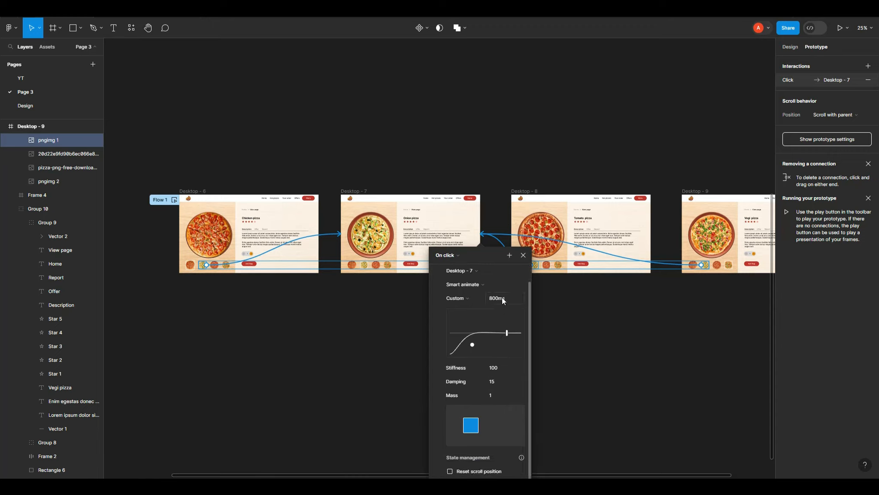
click(549, 317)
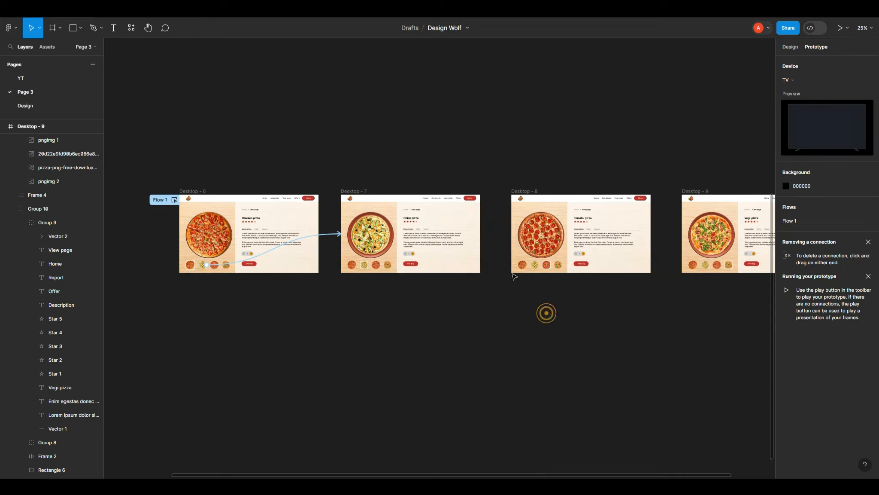
Step: Link the third pizza thumbnails in Desktop - 6, 7 and 9 to navigate to Desktop - 8
click(216, 269)
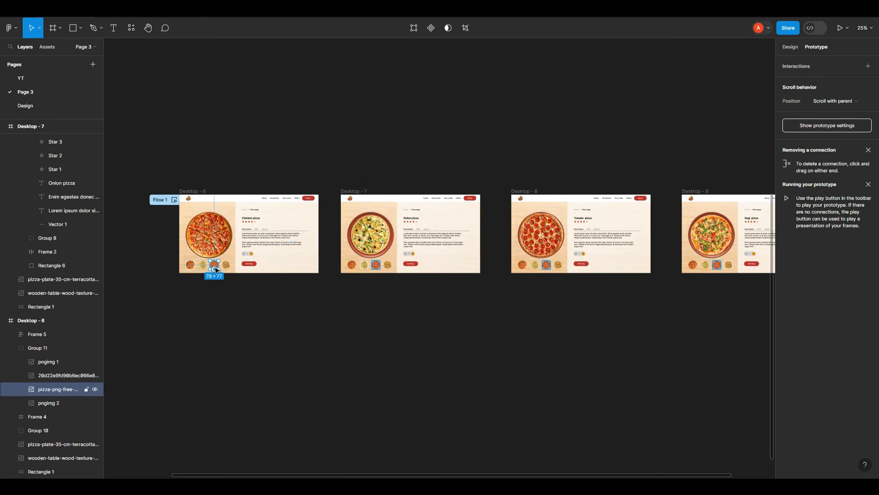
shift+click(379, 266)
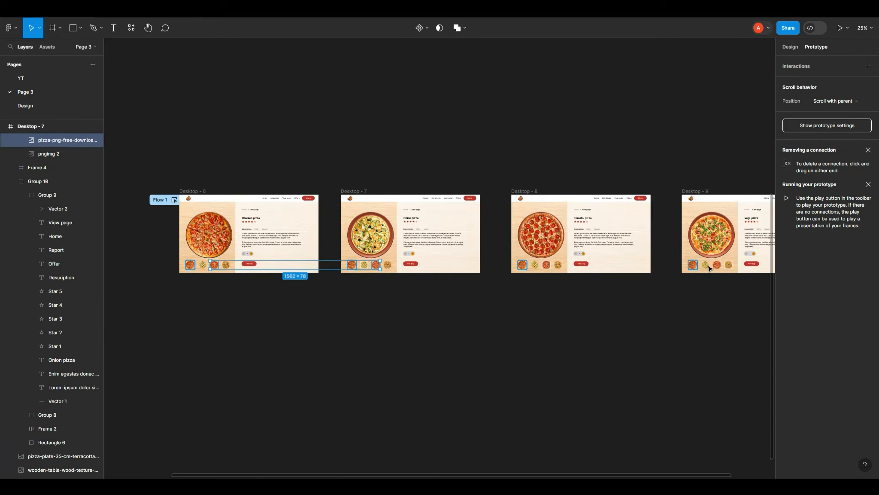
shift+click(720, 267)
drag(721, 266, 577, 256)
click(229, 268)
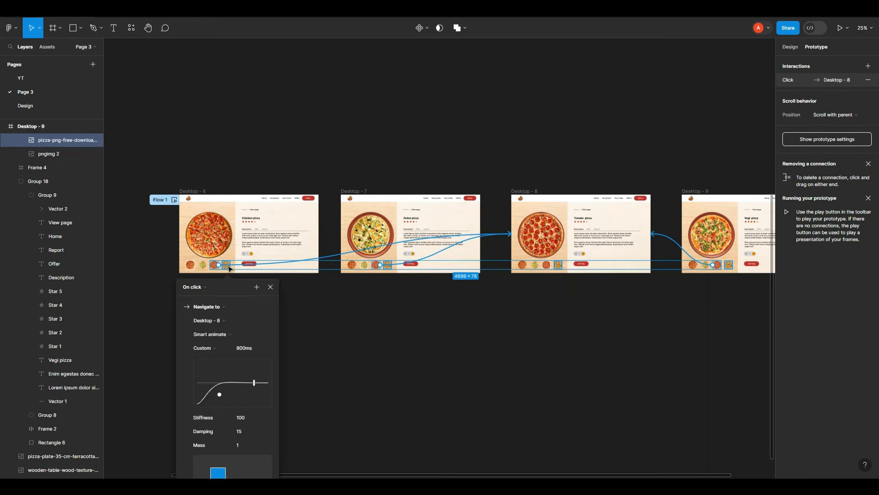
click(362, 291)
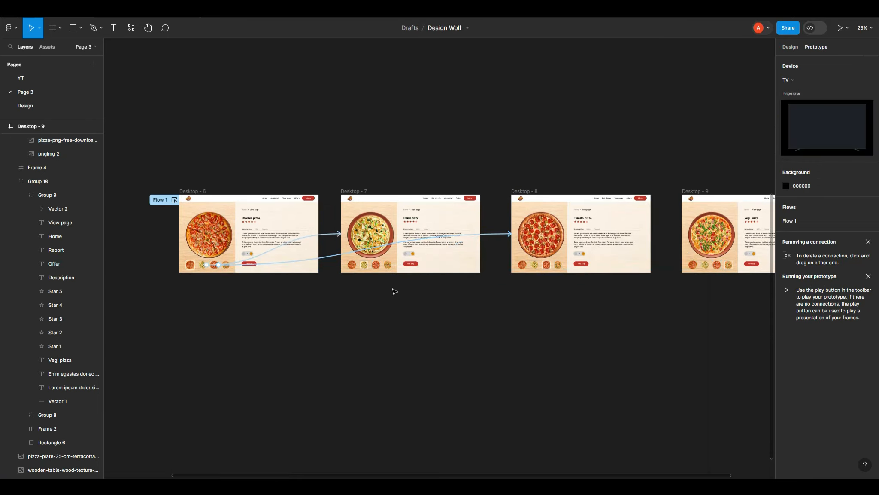
scroll(228, 270, up, 5)
click(229, 266)
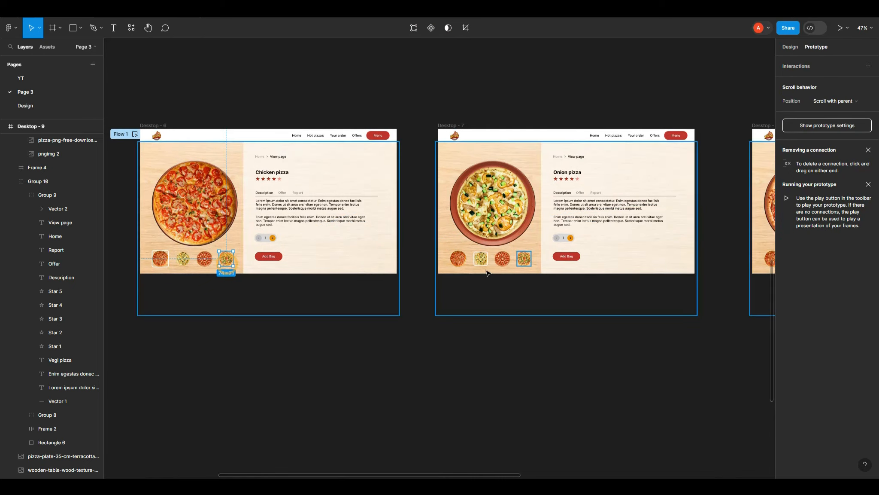
shift+click(523, 266)
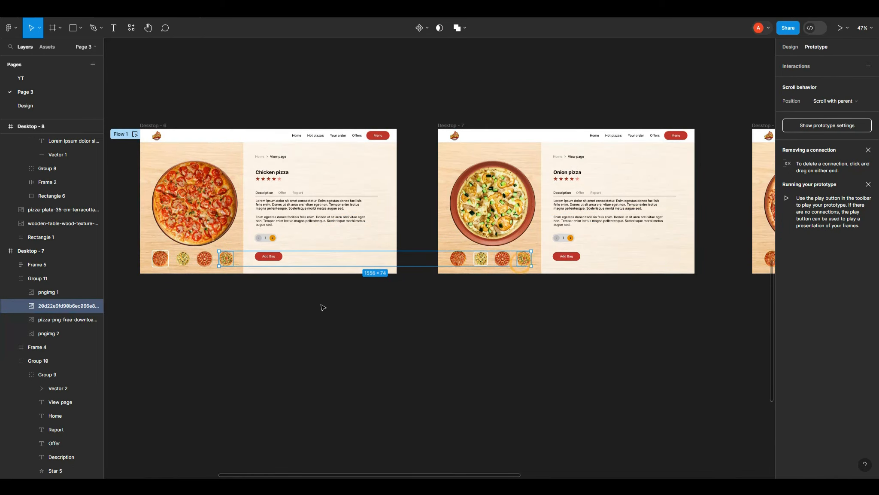
scroll(324, 308, down, 6)
scroll(391, 303, up, 6)
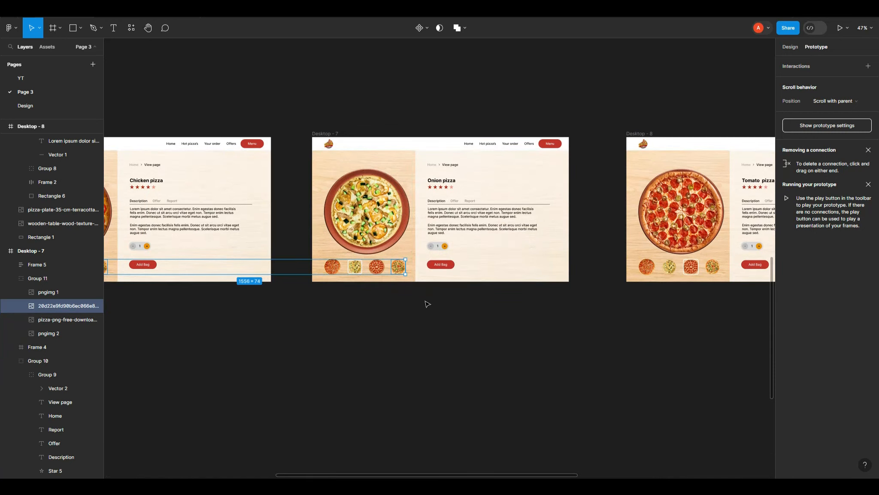
scroll(387, 313, down, 3)
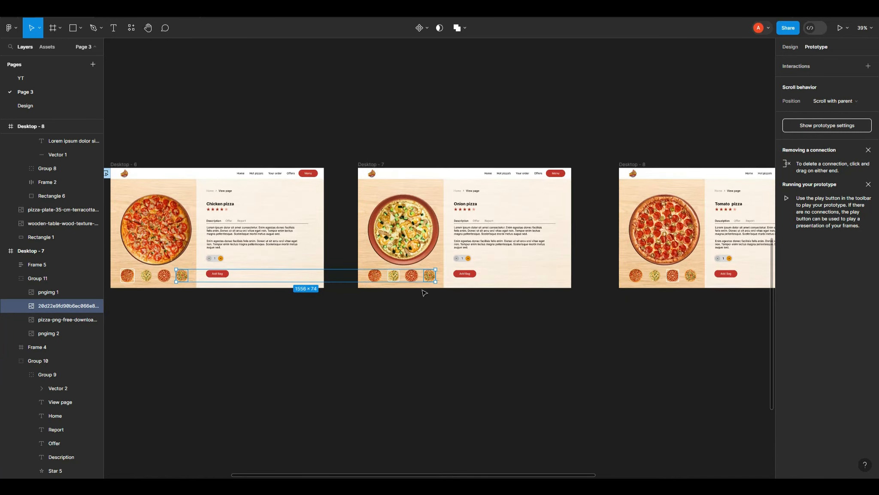
click(427, 295)
click(431, 278)
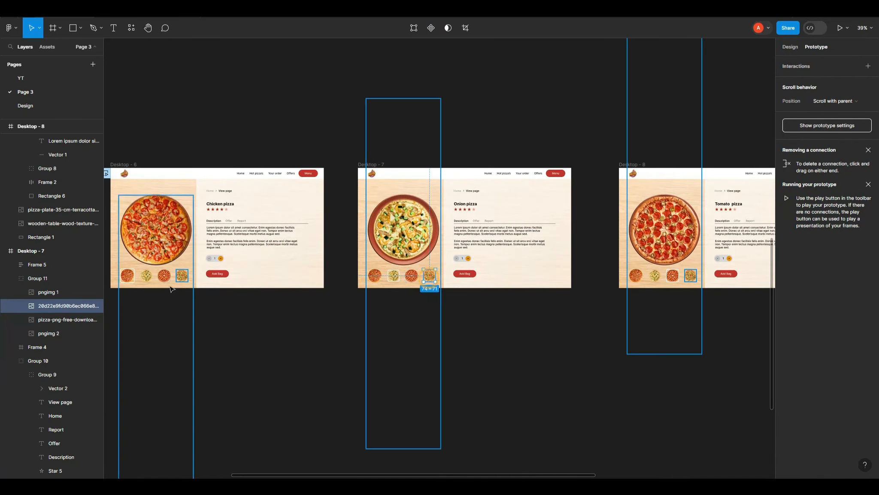
shift+click(184, 280)
click(183, 308)
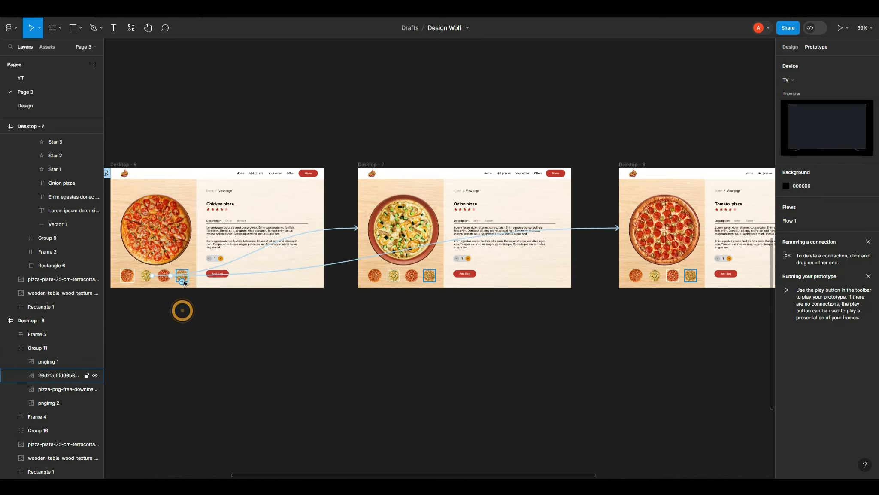
Step: Link the fourth pizza thumbnails in Desktop - 6, 7 and 8 to navigate to Desktop - 9
double_click(182, 276)
shift+click(430, 279)
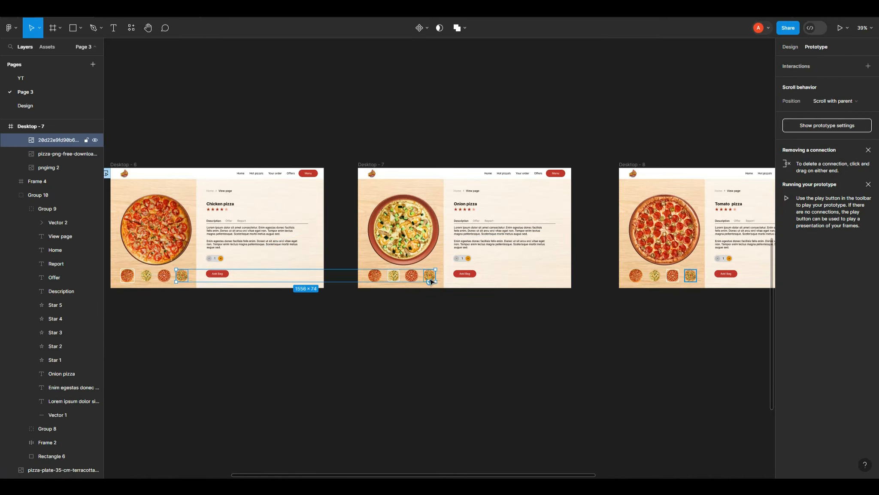
shift+click(689, 277)
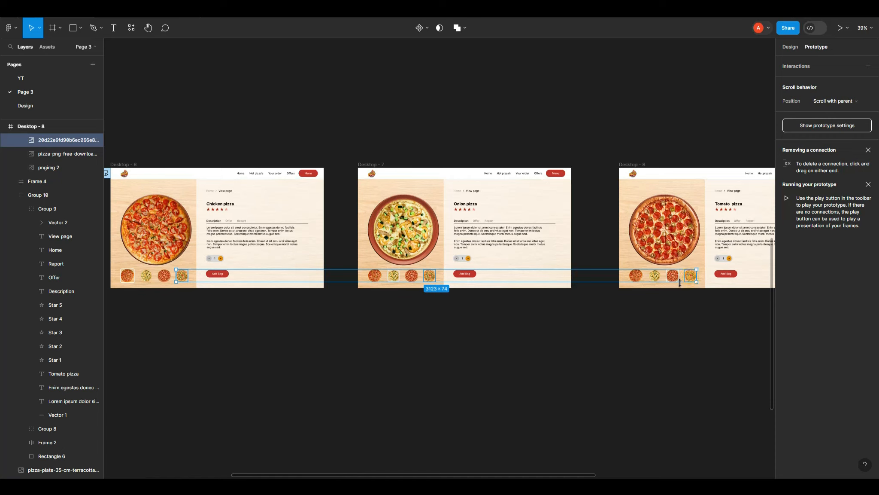
scroll(531, 300, down, 3)
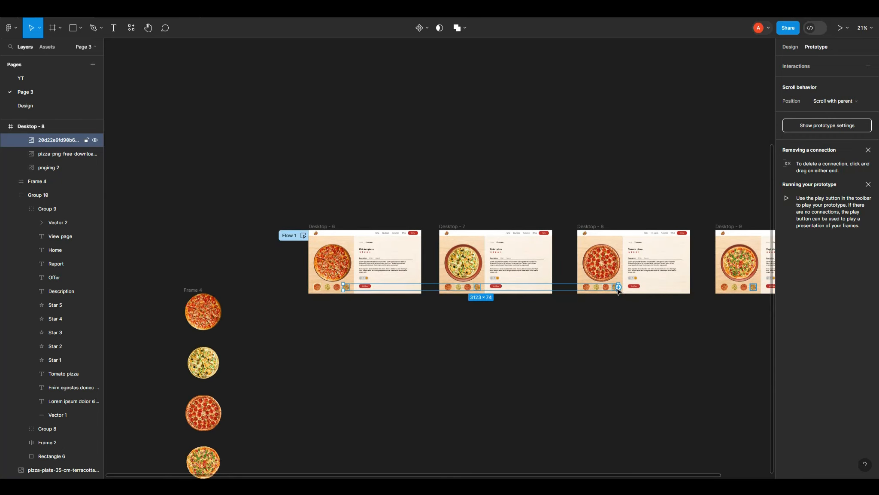
drag(617, 288, 729, 263)
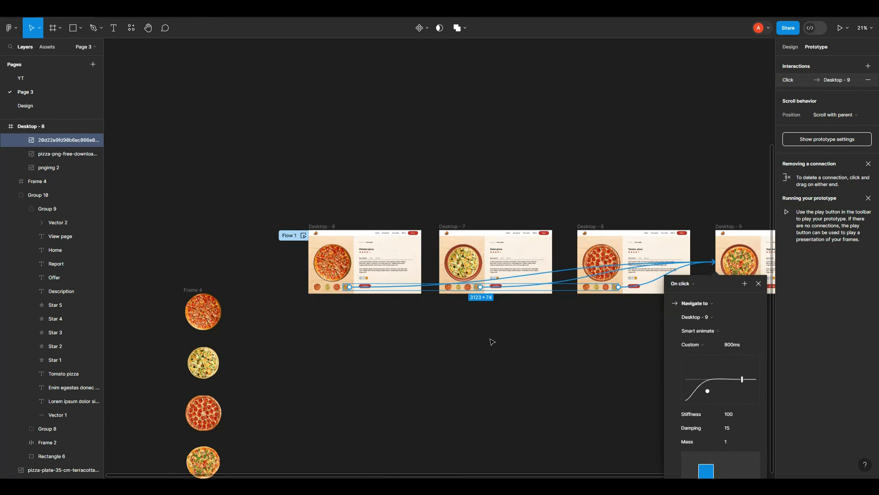
click(498, 360)
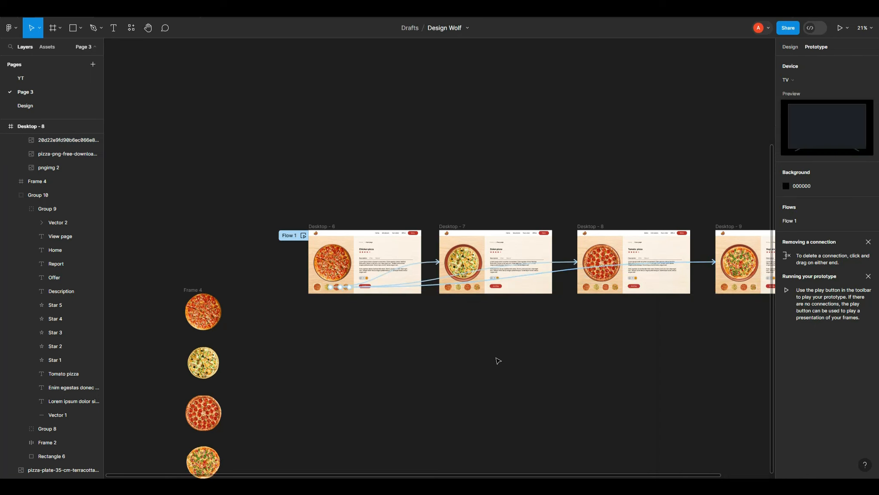
Step: Link the first pizza thumbnails in Desktop - 7, 8 and 9 to navigate to Desktop - 6 on click
scroll(451, 302, up, 5)
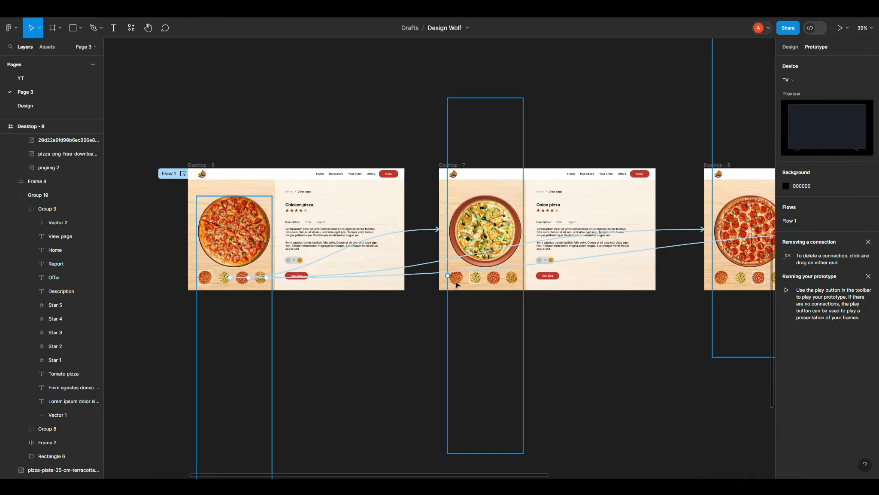
click(458, 282)
double_click(458, 282)
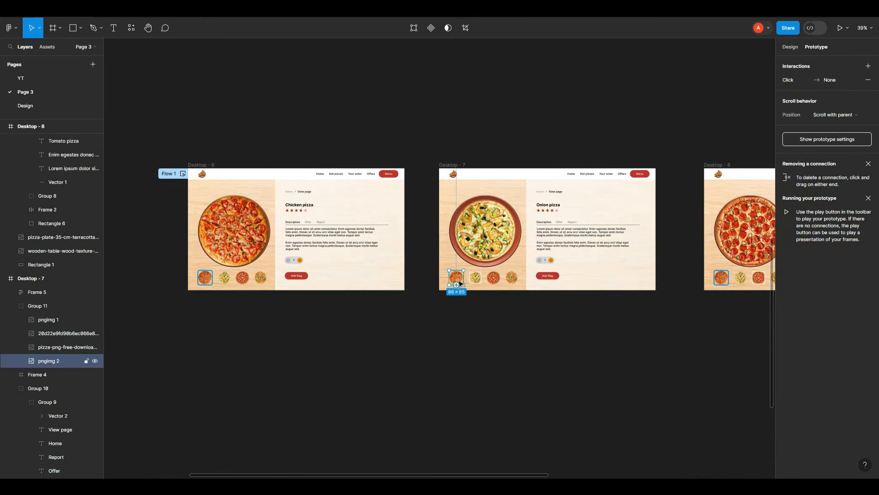
shift+click(729, 285)
scroll(417, 310, down, 5)
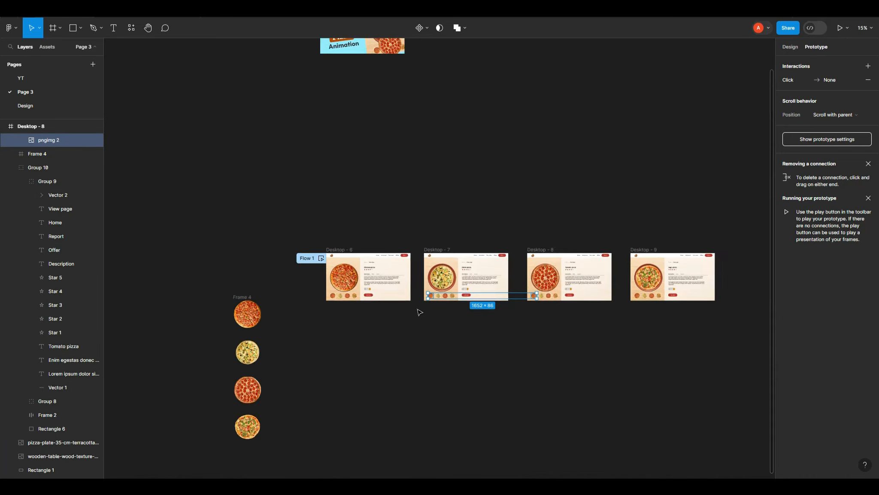
ctrl+click(639, 298)
scroll(513, 244, up, 1)
drag(639, 299, 280, 223)
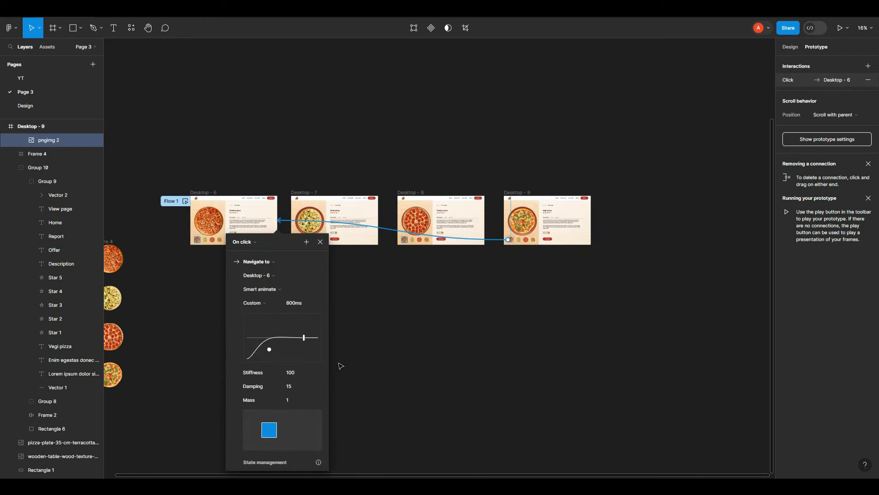
click(360, 348)
Step: Rotate the main pizza images in Desktop - 6 and Desktop - 7 so each sits at a different angle
scroll(222, 218, up, 5)
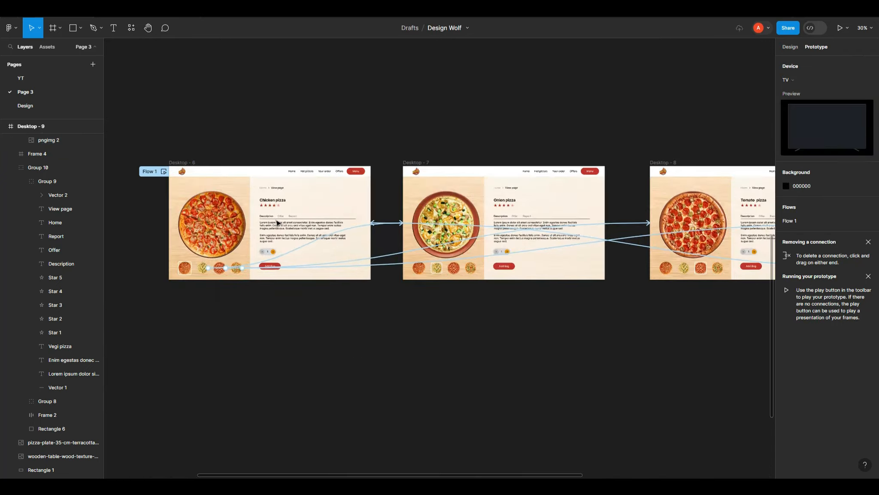
click(225, 181)
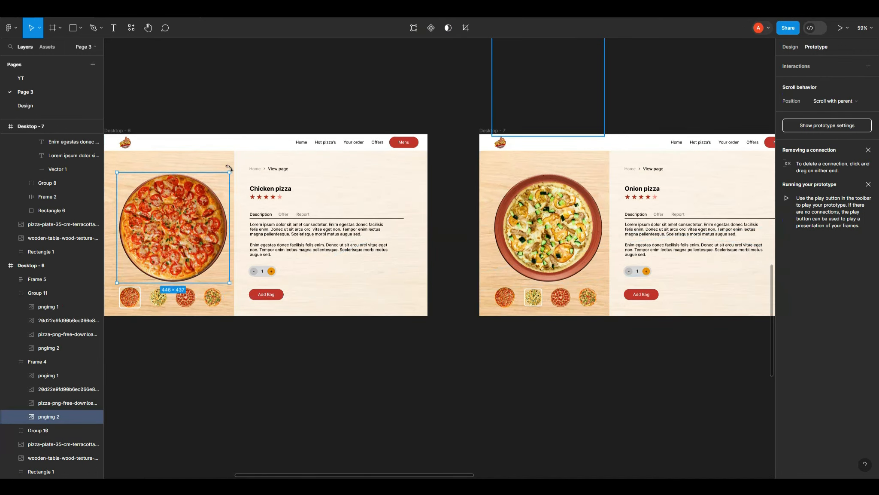
mouse_move(224, 181)
mouse_down()
mouse_move(239, 222)
mouse_move(239, 190)
mouse_up()
click(544, 241)
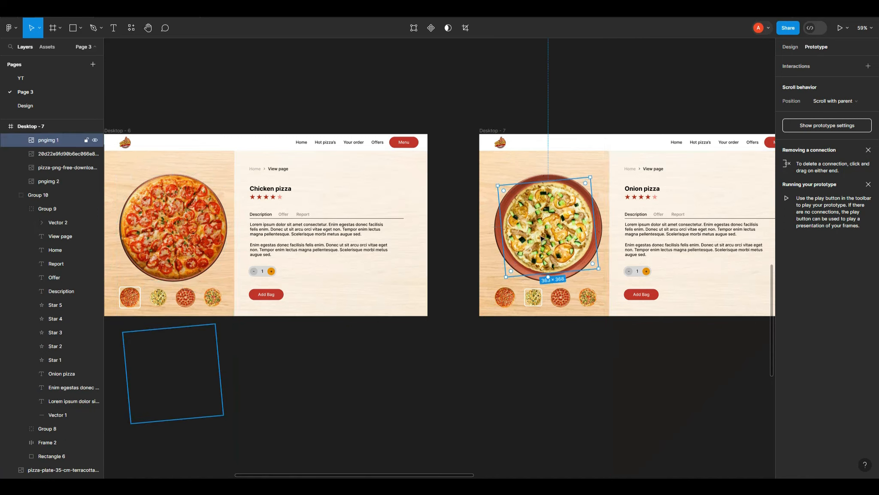
drag(598, 209, 591, 270)
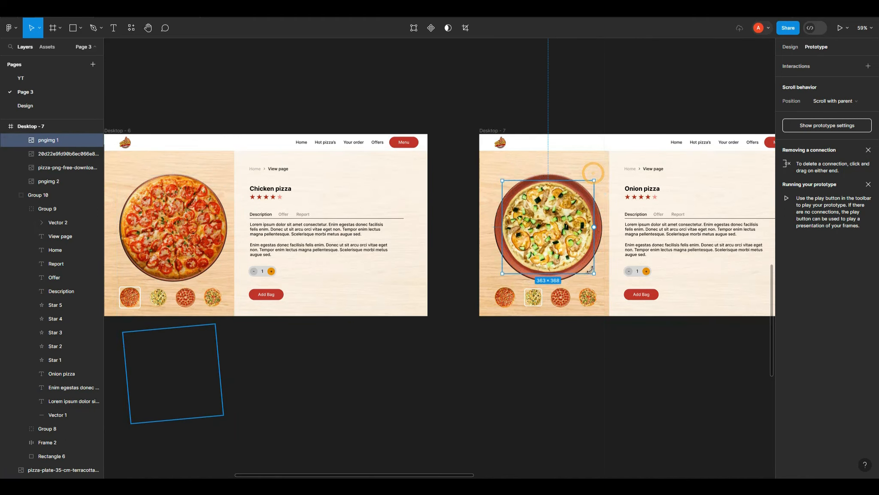
Step: Rotate the main pizza images in Desktop - 8 and Desktop - 9 to different angles as well
scroll(503, 271, down, 5)
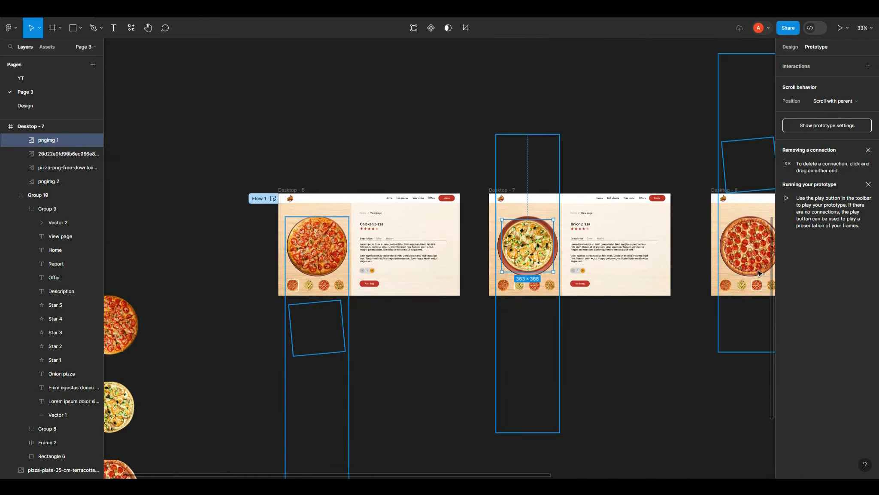
scroll(758, 272, up, 5)
drag(734, 253, 210, 241)
click(309, 167)
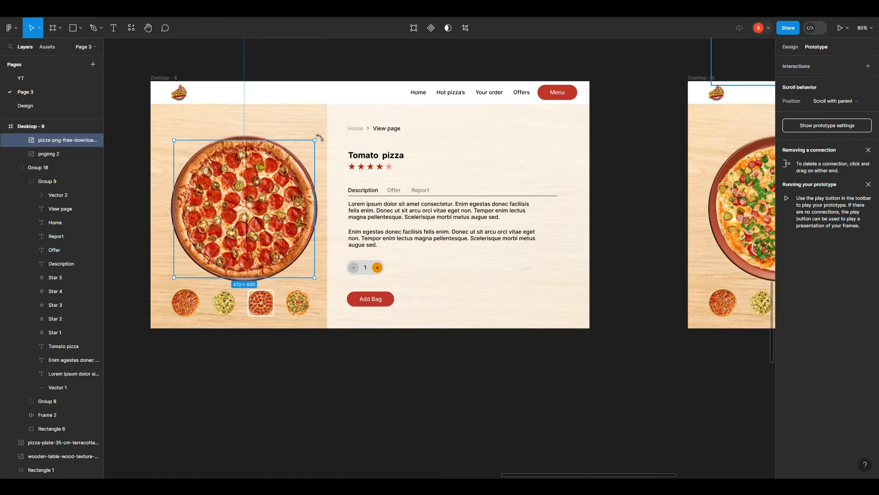
drag(319, 138, 306, 265)
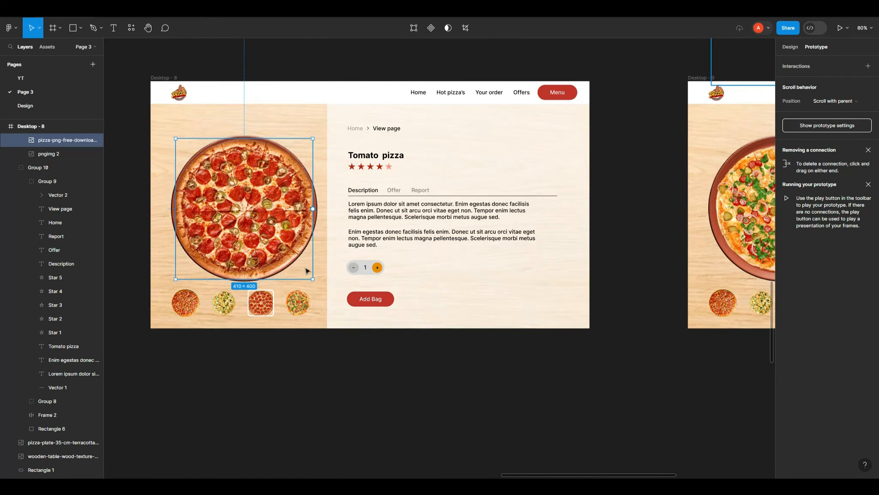
scroll(281, 270, down, 5)
scroll(563, 270, up, 3)
ctrl+click(509, 215)
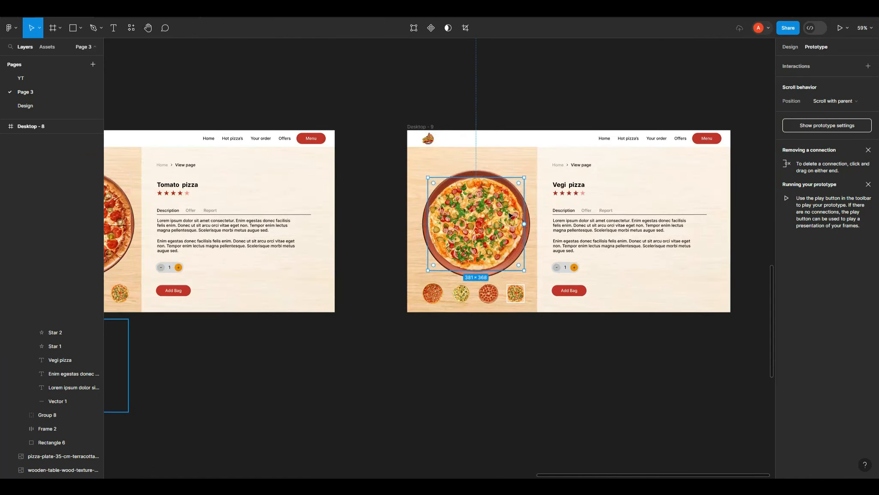
drag(529, 174, 471, 296)
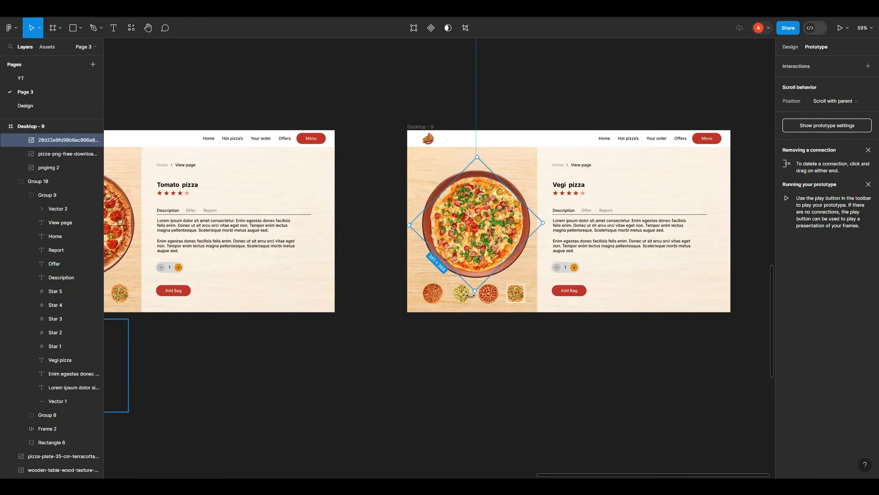
Step: Play the prototype and test switching between the pizzas by selecting each thumbnail
scroll(493, 309, down, 5)
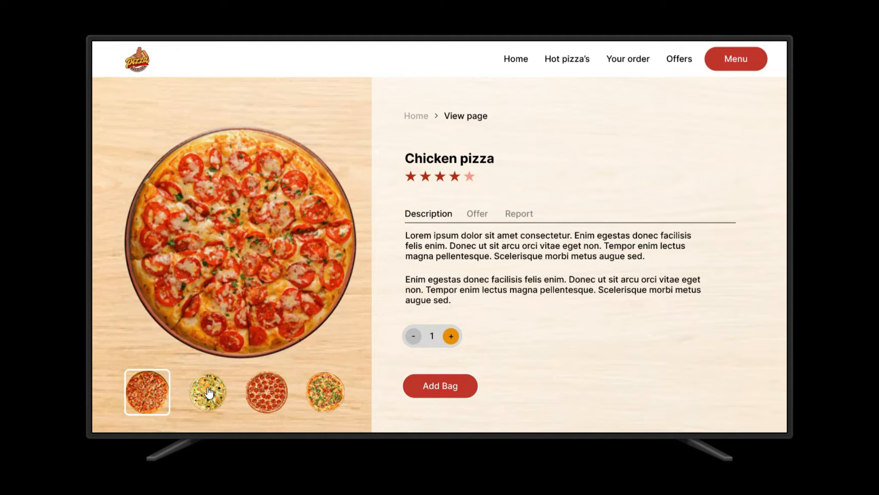
click(209, 383)
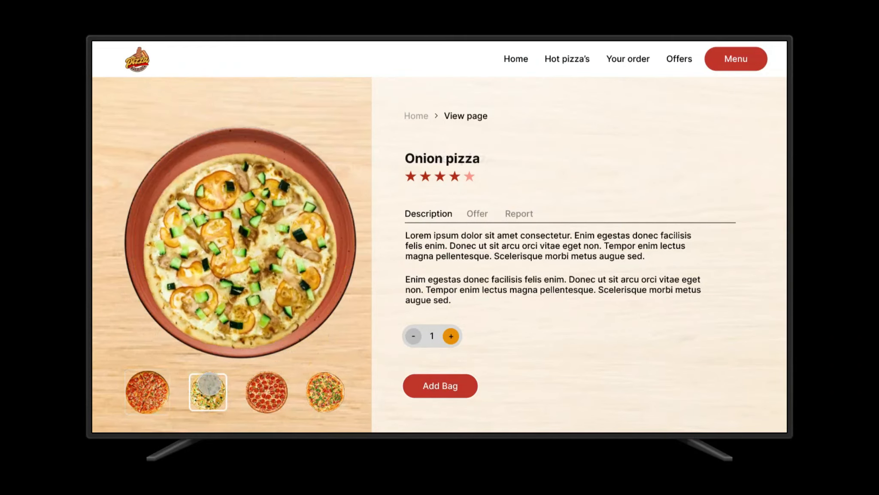
click(271, 405)
click(318, 394)
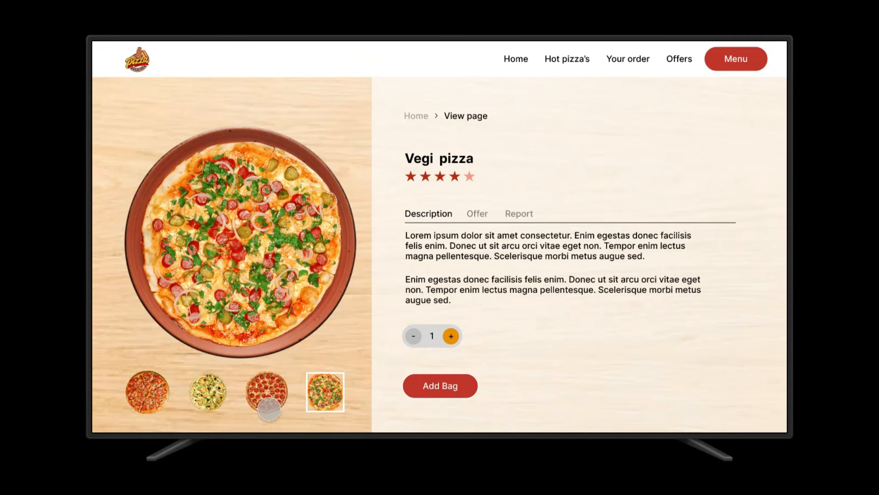
click(270, 409)
click(212, 398)
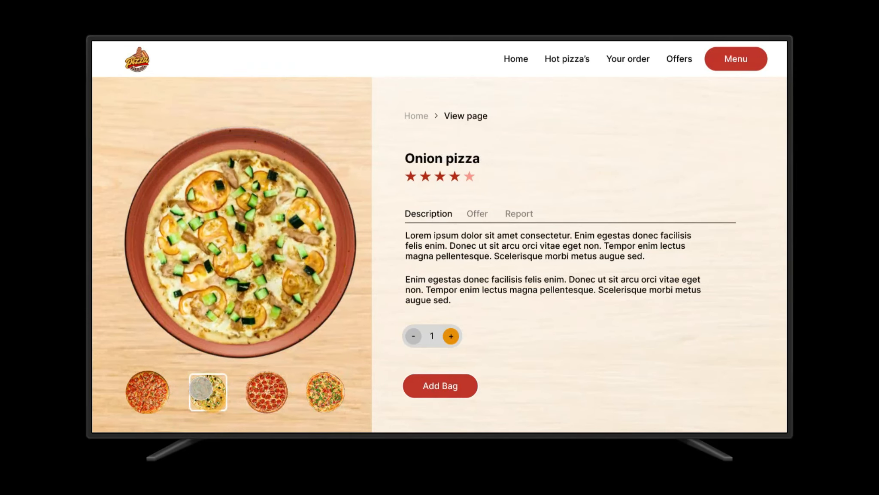
click(138, 387)
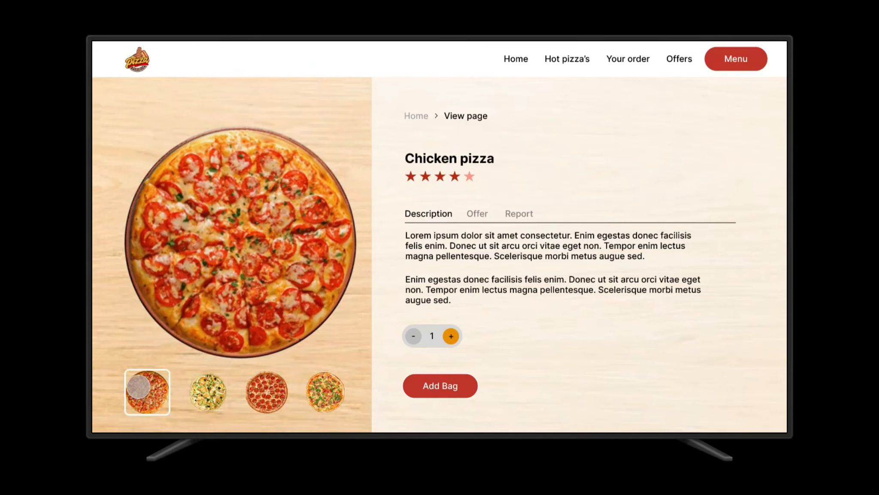
click(206, 401)
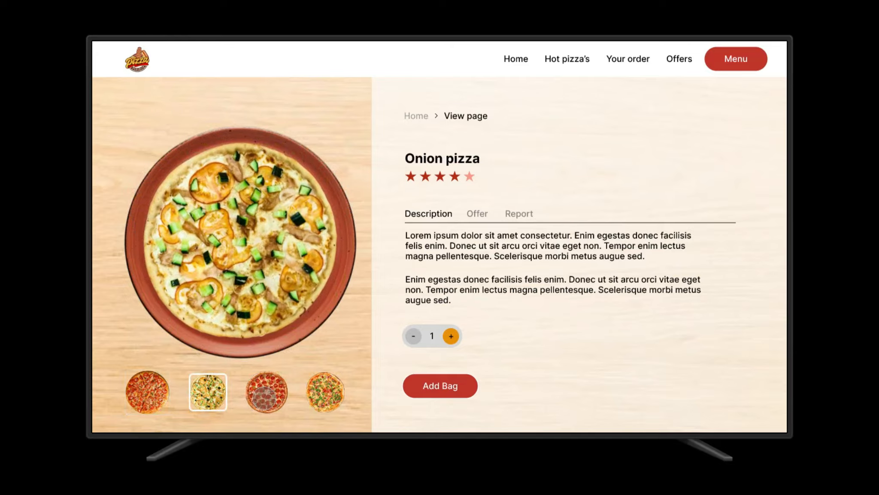
click(264, 397)
click(327, 400)
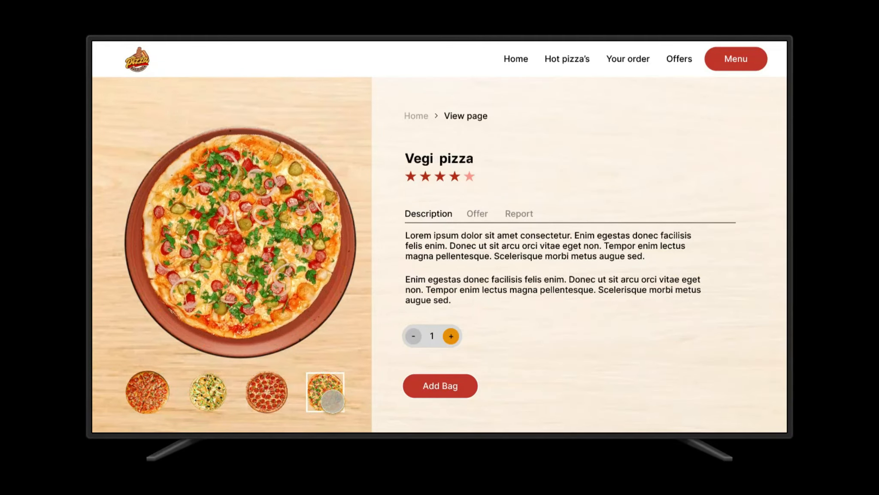